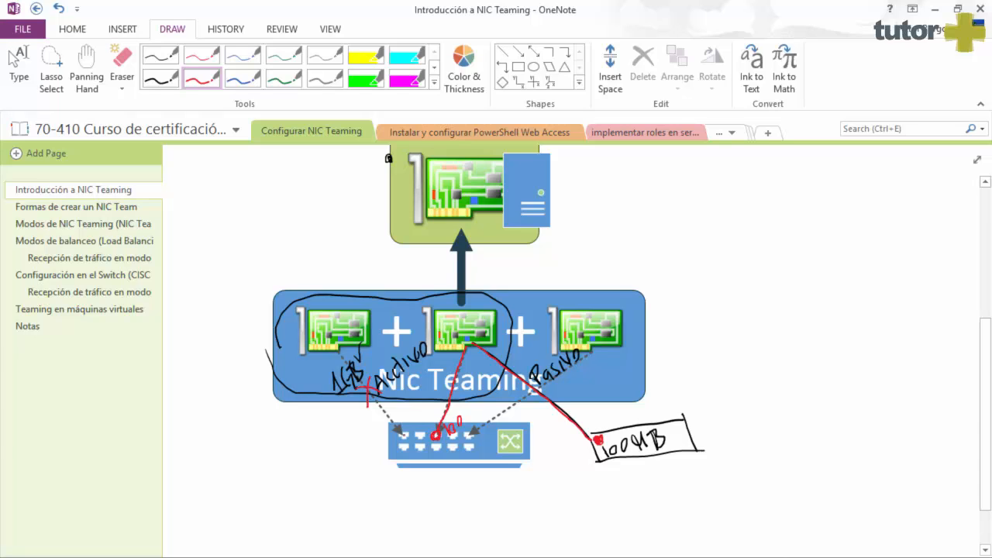
Step: Mark the middle network adapter and its switch connection on the NIC Teaming diagram in red ink
mouse_move(401, 430)
left_mouse_down()
mouse_move(405, 417)
mouse_move(425, 419)
left_mouse_up()
left_click_drag(464, 344, 463, 348)
Step: In black ink, circle the 32-adapter limit in the benefits list and handwrite a double-underlined 32 beside the list
scroll(573, 349, "up", 5)
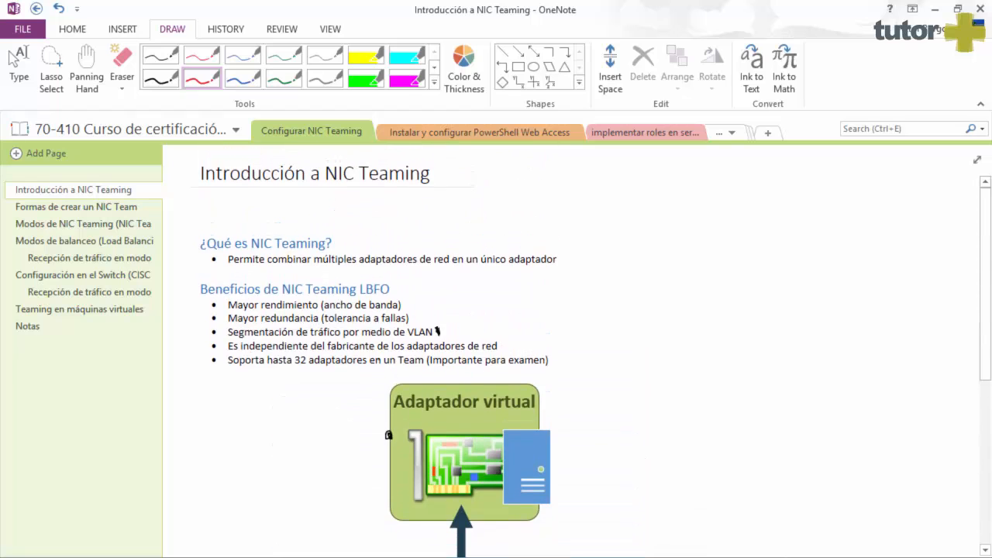
left_click(164, 80)
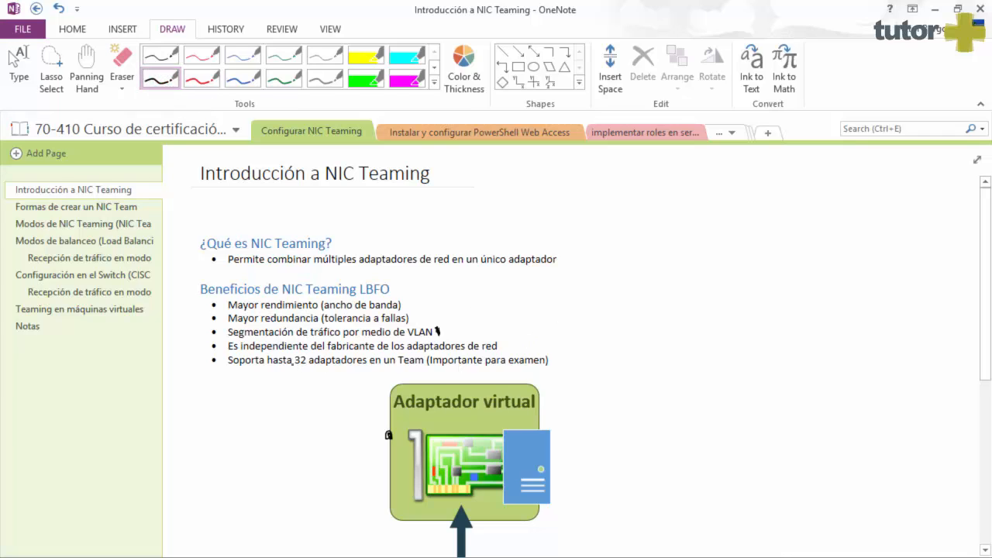
mouse_move(293, 361)
left_mouse_down()
mouse_move(316, 366)
mouse_move(300, 348)
left_mouse_up()
left_click_drag(544, 297, 585, 311)
left_click_drag(566, 271, 614, 287)
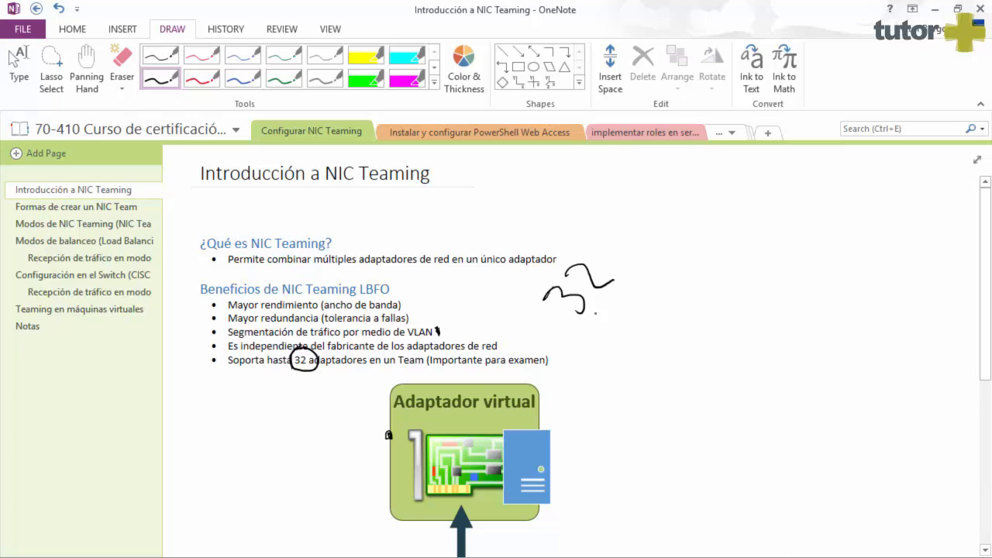
mouse_move(580, 334)
left_mouse_down()
mouse_move(637, 276)
mouse_move(584, 334)
left_mouse_up()
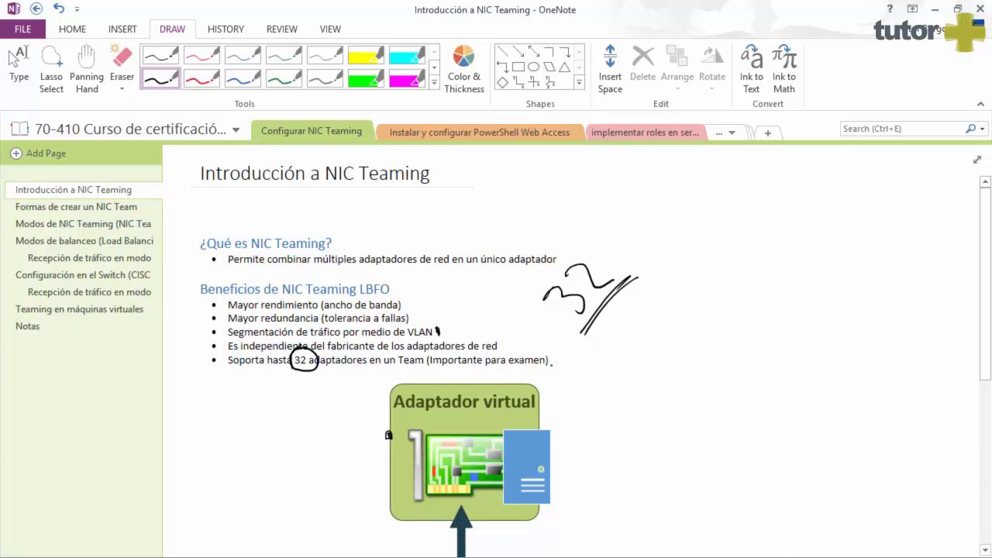
scroll(560, 350, "down", 3)
key("Escape")
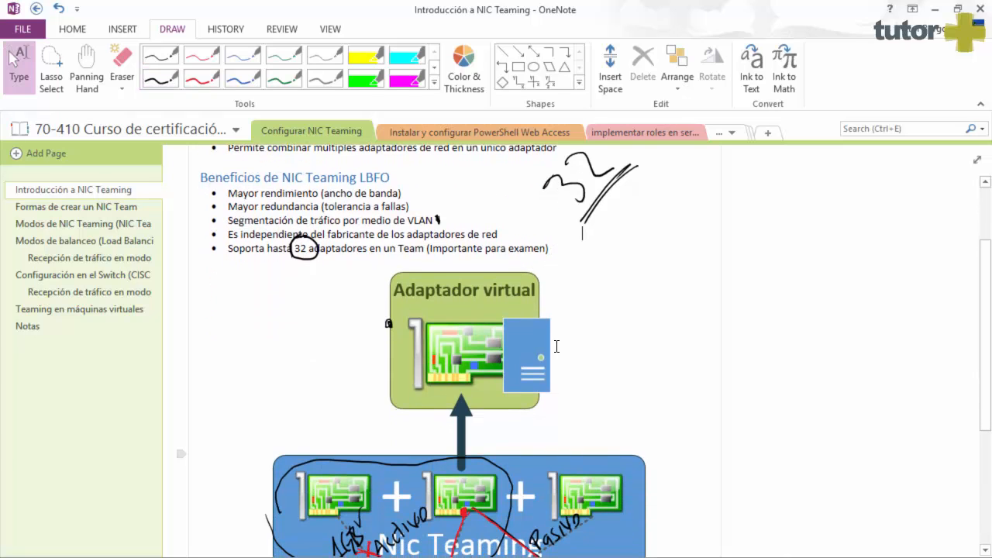
scroll(556, 347, "up", 3)
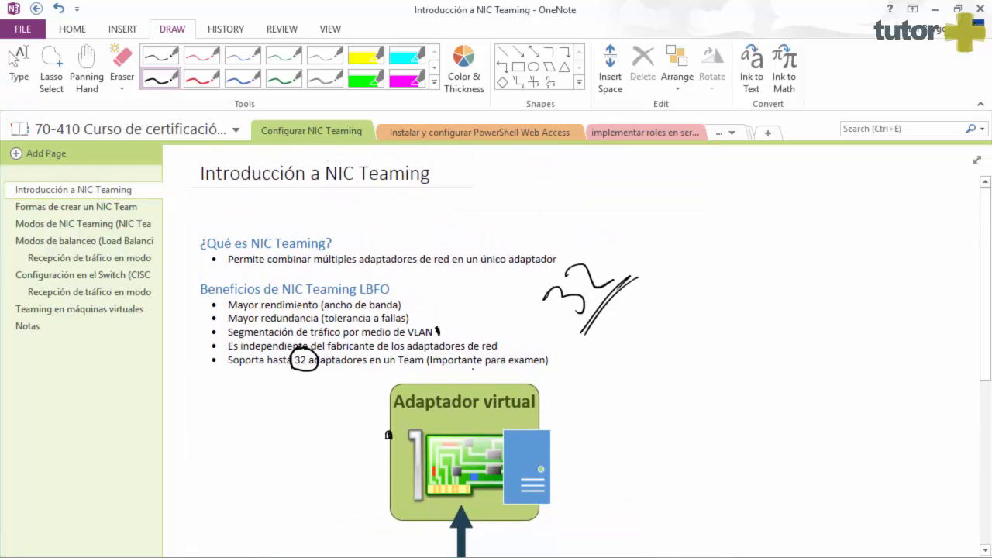
Step: Open the page "Formas de crear un NIC Team" and highlight Lbfoadmin.exe and the heading "Desde PowerShell" for review
left_click(98, 209)
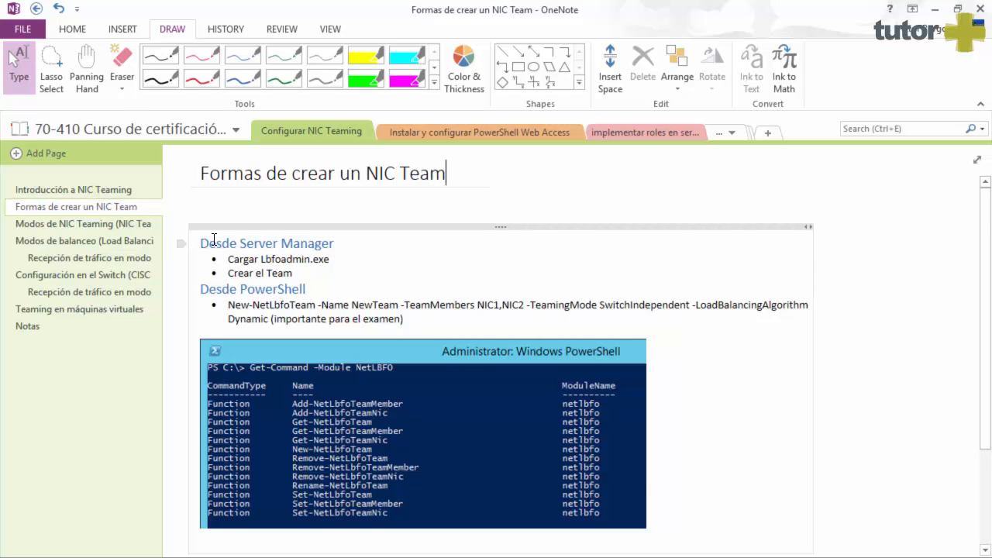
scroll(303, 222, "down", 1)
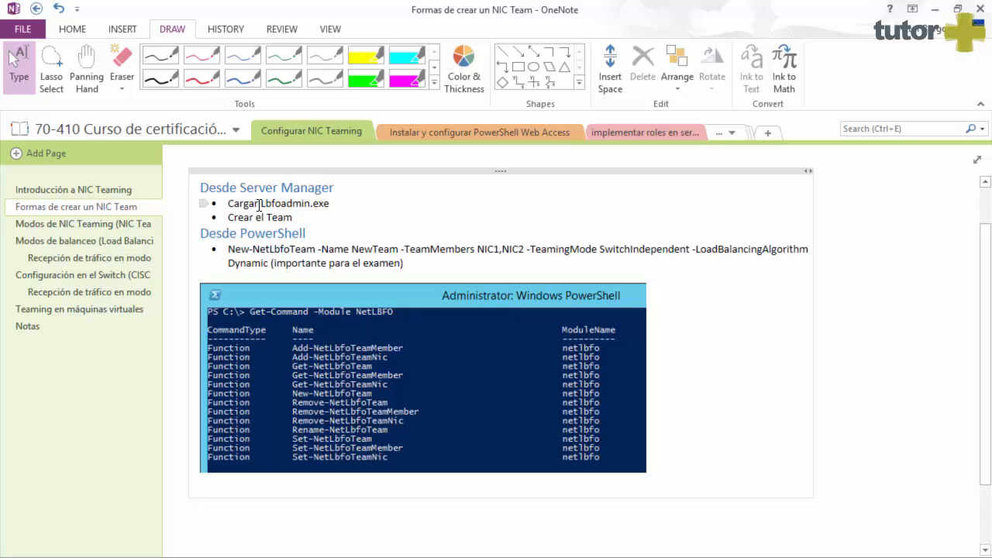
left_click_drag(262, 203, 335, 205)
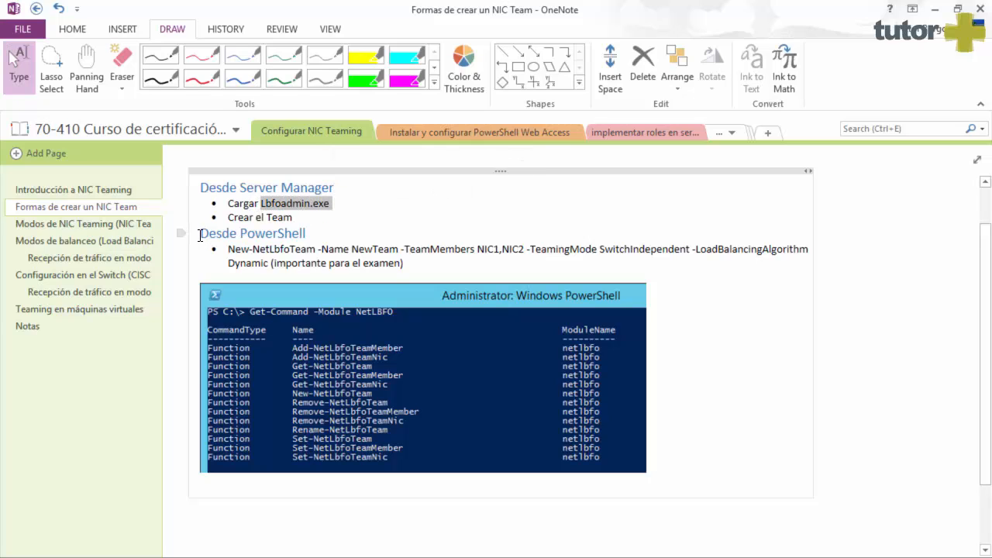
left_click_drag(201, 233, 307, 234)
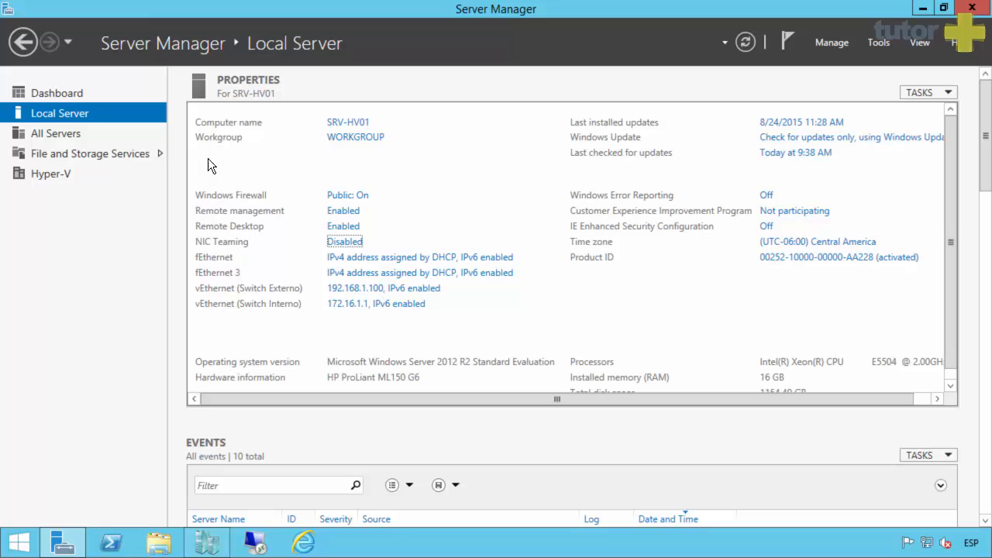
Step: Switch to Server Manager, show the Local Server properties, and open the Network Connections window through Network and Sharing Center
left_click(49, 93)
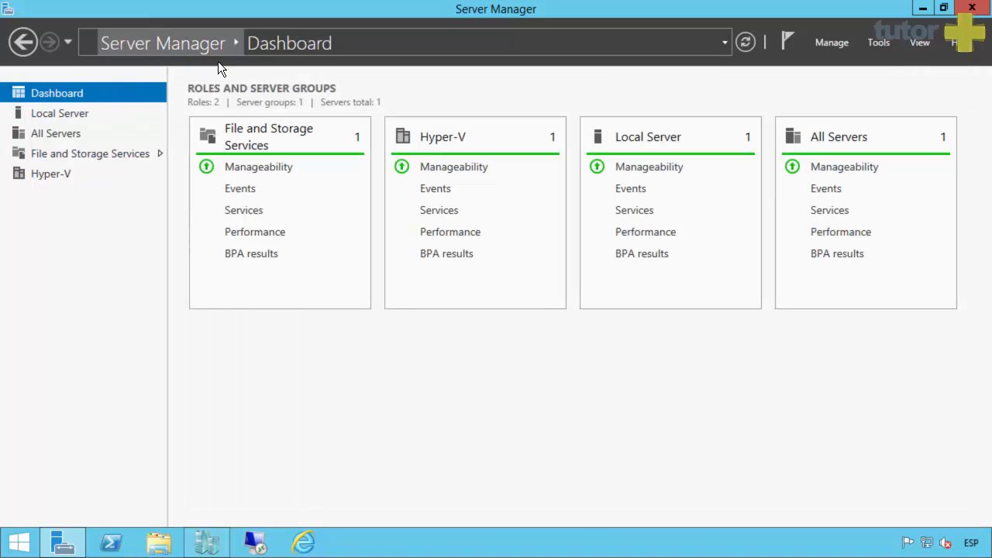
left_click(52, 114)
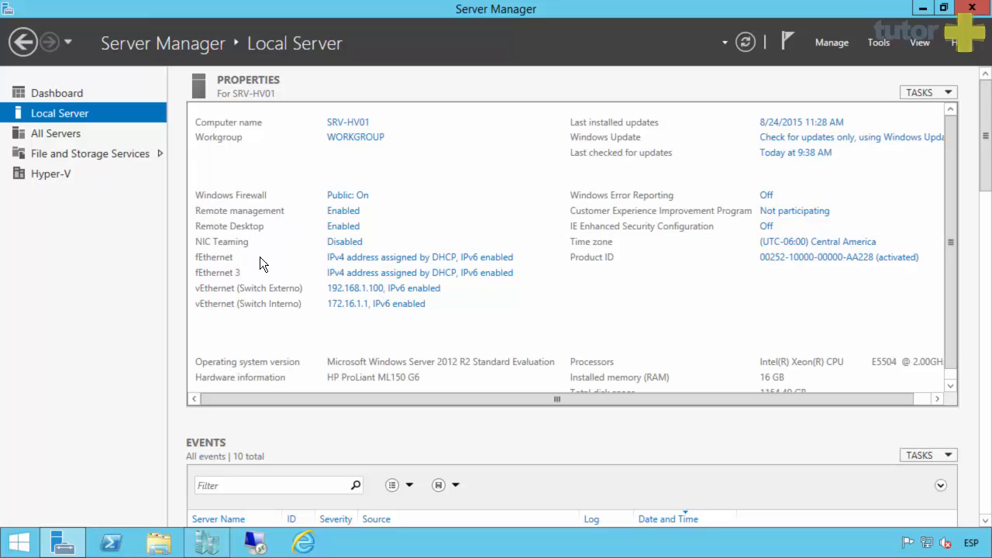
right_click(929, 541)
left_click(546, 371)
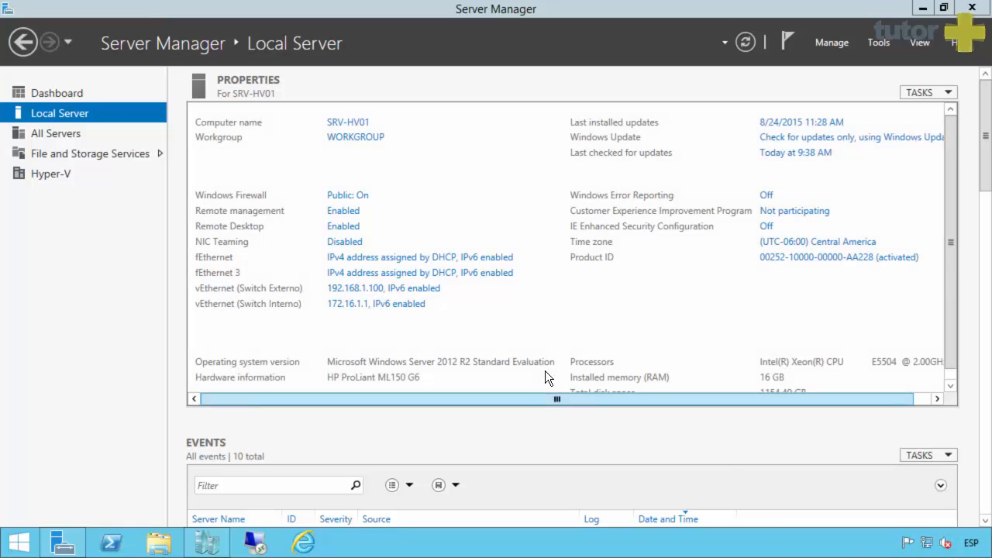
left_click(253, 134)
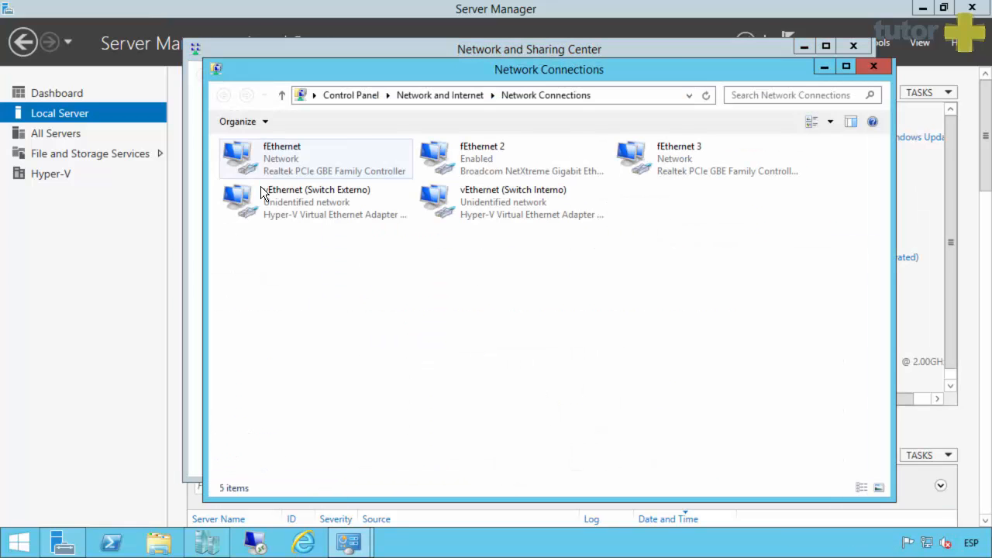
Step: Examine the three physical adapters in Network Connections: fEthernet, fEthernet 2 and fEthernet 3
left_click(288, 160)
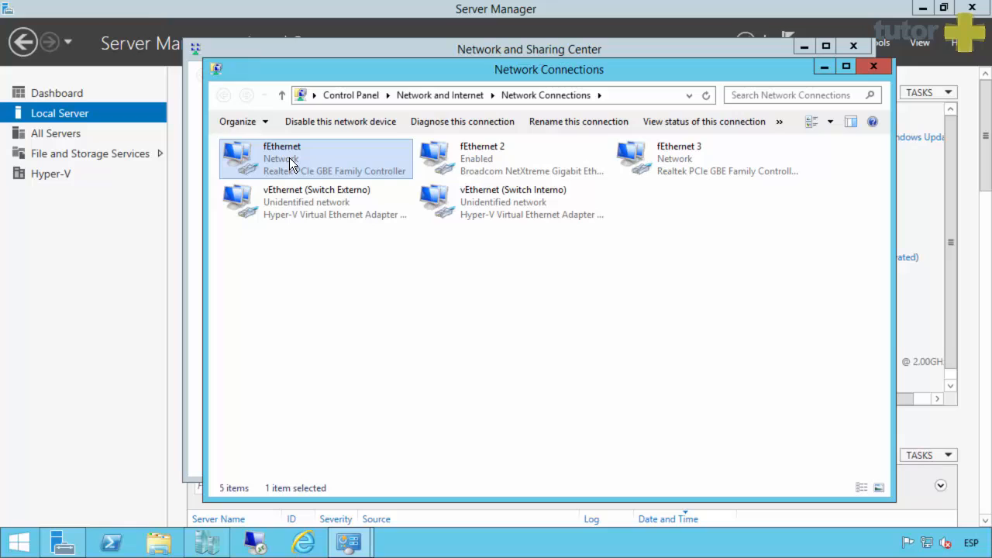
left_click(535, 166)
left_click(724, 169)
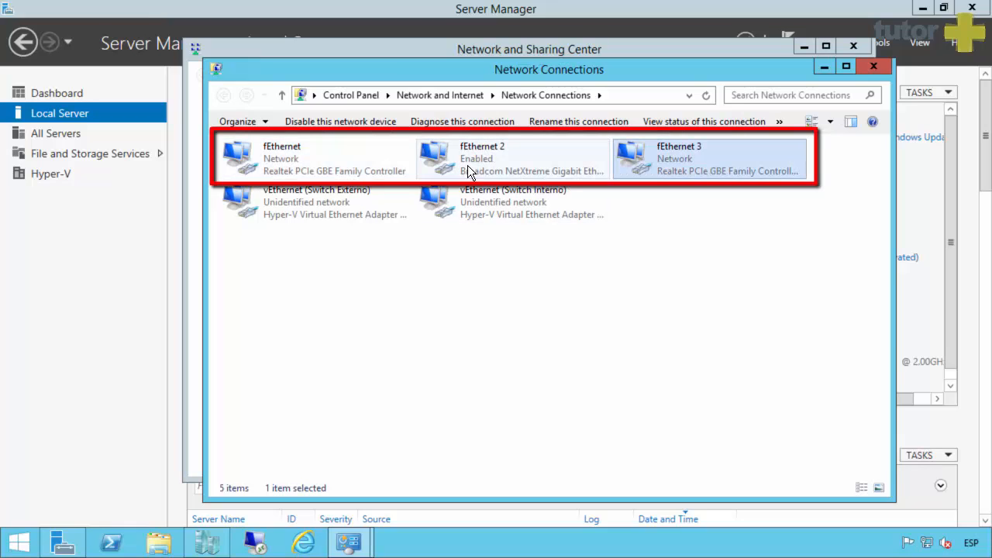
left_click(321, 158)
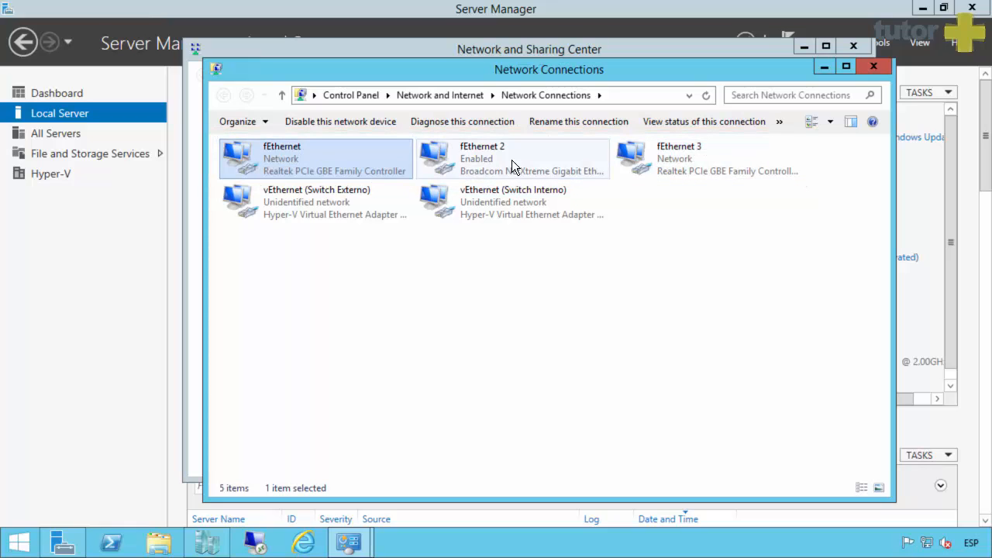
left_click(482, 158)
left_click(709, 161)
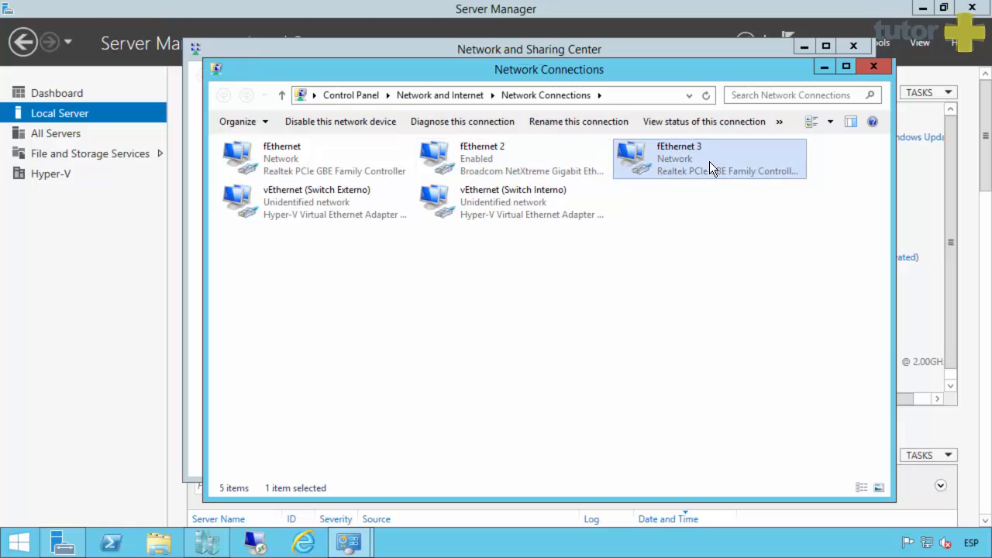
left_click(297, 173)
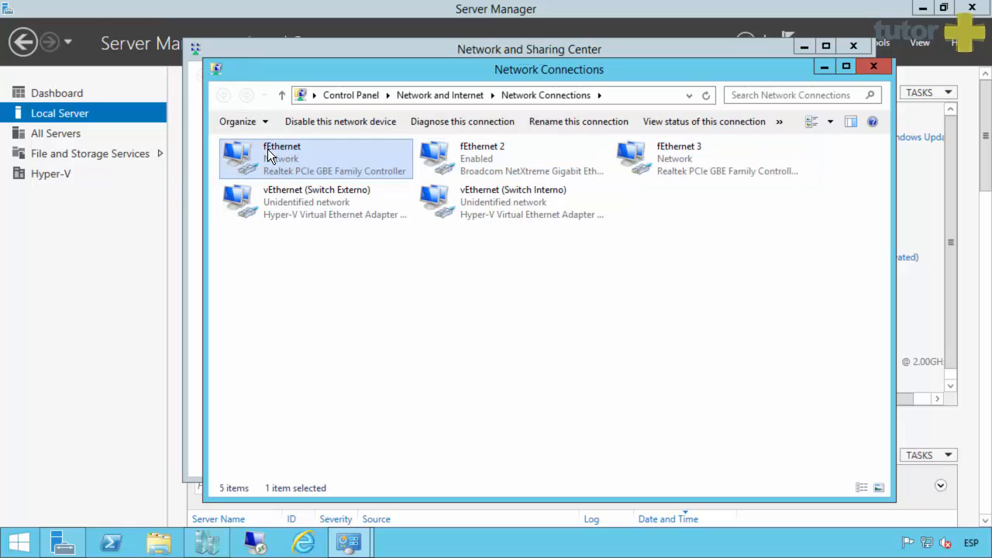
left_click(267, 149)
left_click(267, 146)
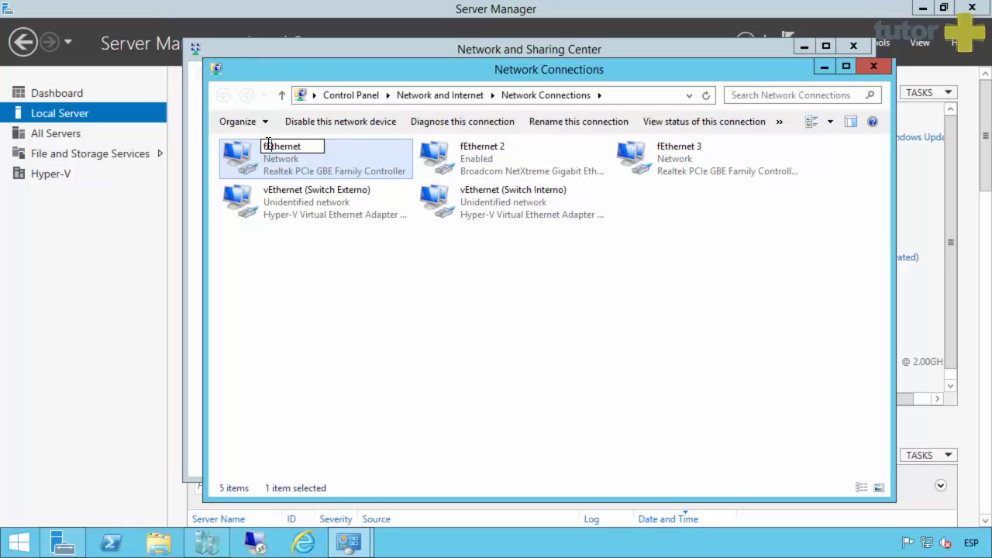
key("BackSpace")
left_click(293, 162)
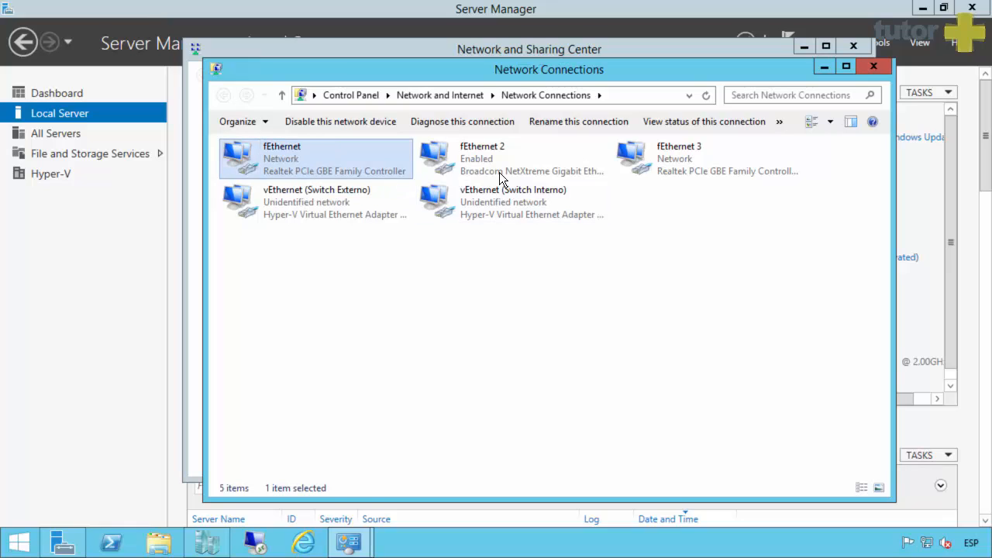
Step: Compare fEthernet 2 and fEthernet 3 with the virtual adapters vEthernet (Switch Externo) and vEthernet (Switch Interno)
left_click(476, 170)
left_click(673, 174)
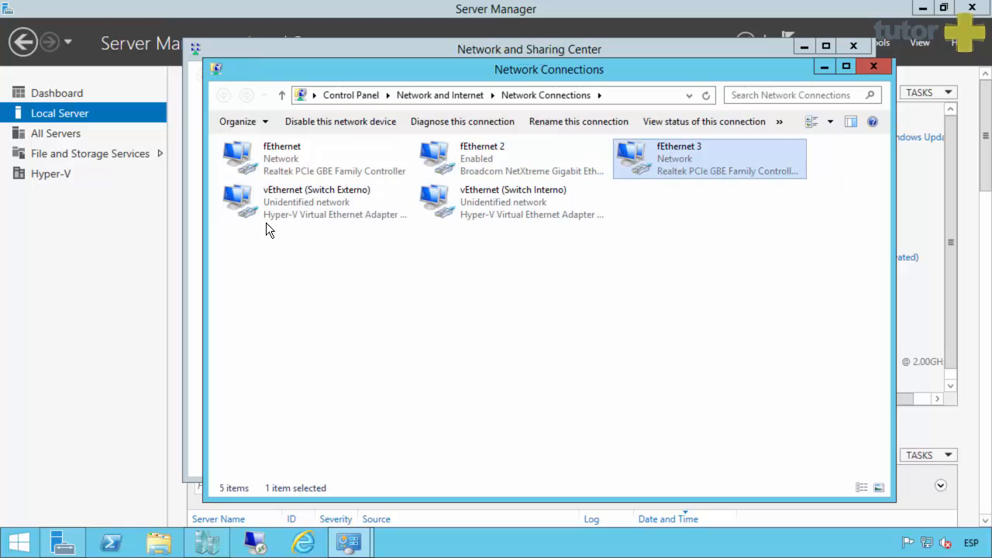
left_click(297, 205)
left_click(500, 210)
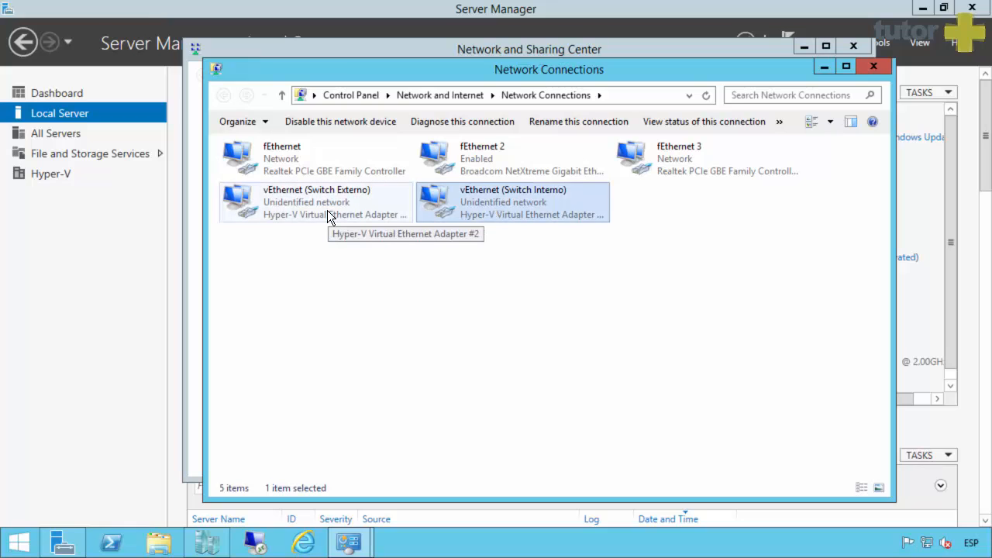
left_click(327, 210)
left_click(465, 206)
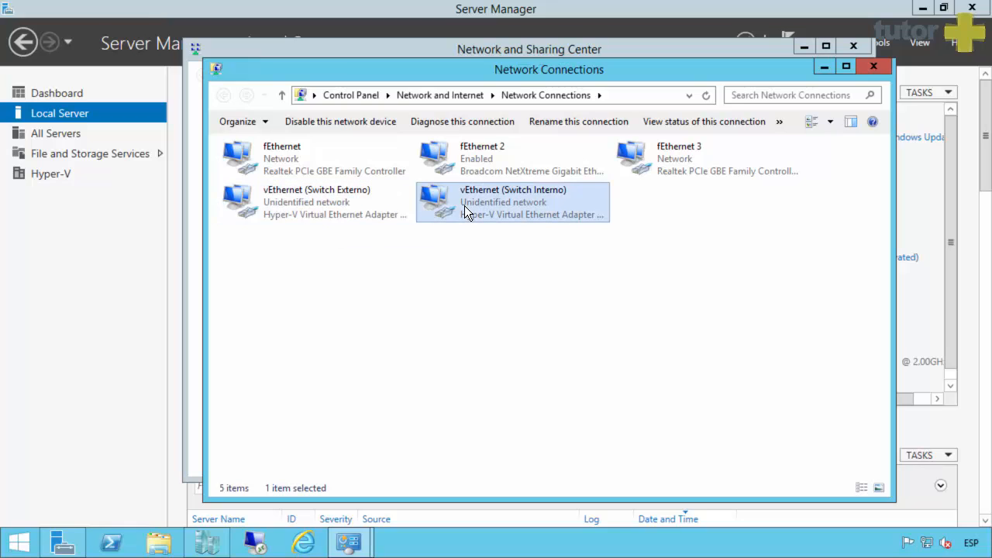
left_click_drag(641, 265, 237, 194)
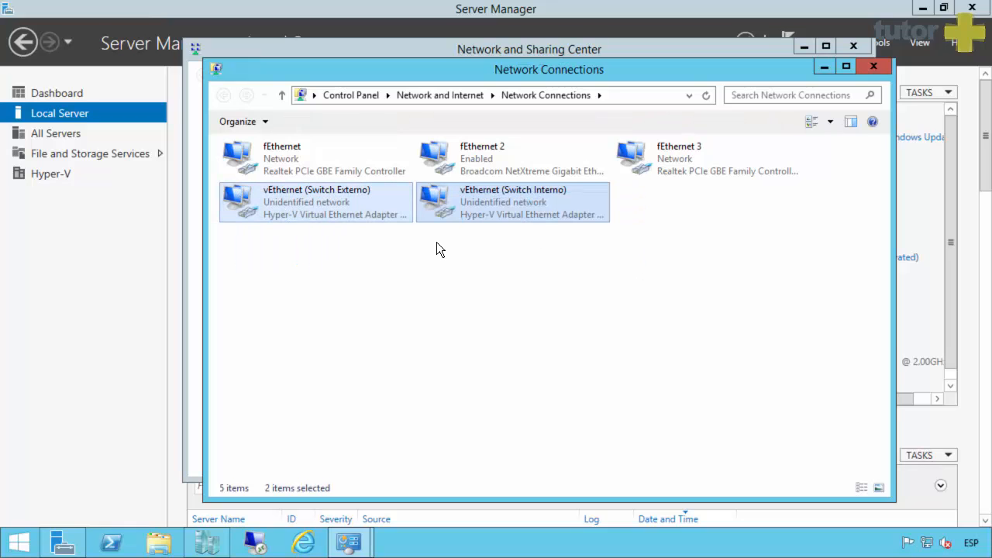
Step: Select fEthernet and fEthernet 3 together as the teaming candidates, and minimize both network windows
left_click(301, 157)
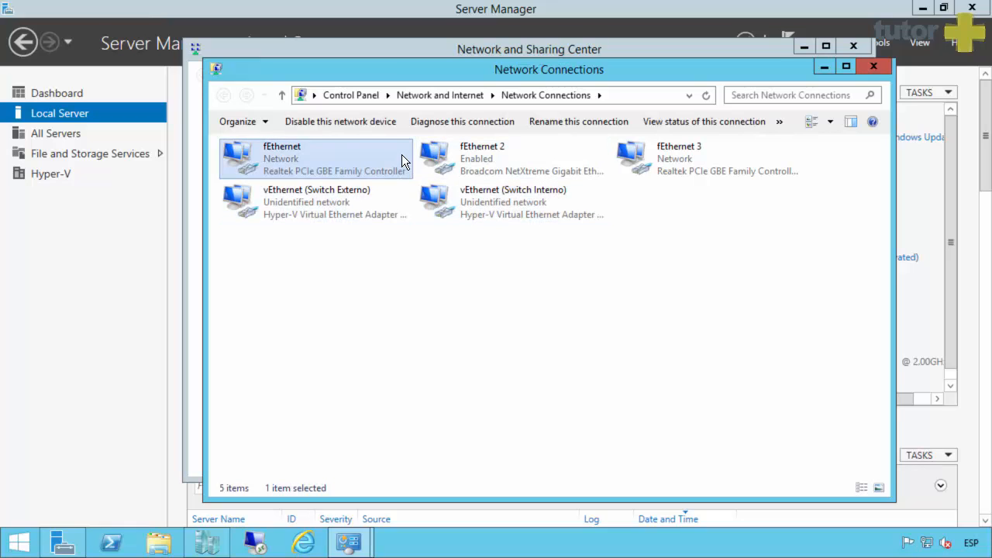
left_click(712, 159, "ctrl")
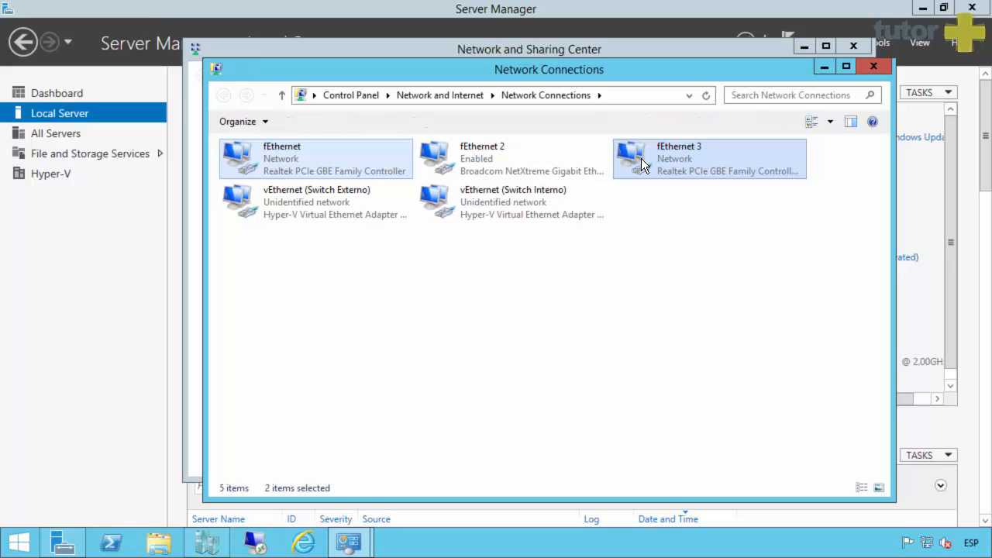
left_click(825, 67)
left_click(803, 47)
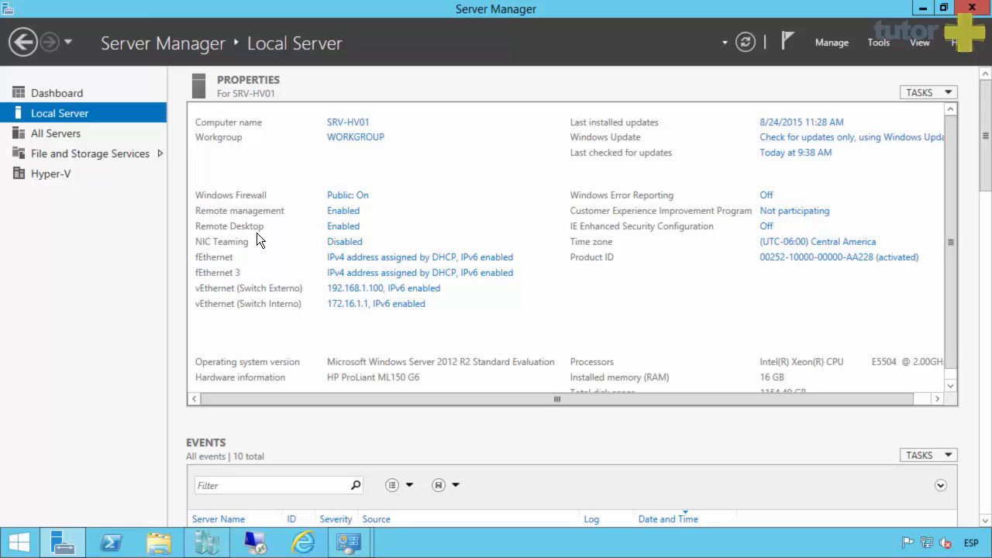
Step: Open the NIC Teaming console from the Local Server properties and close it again
left_click(345, 243)
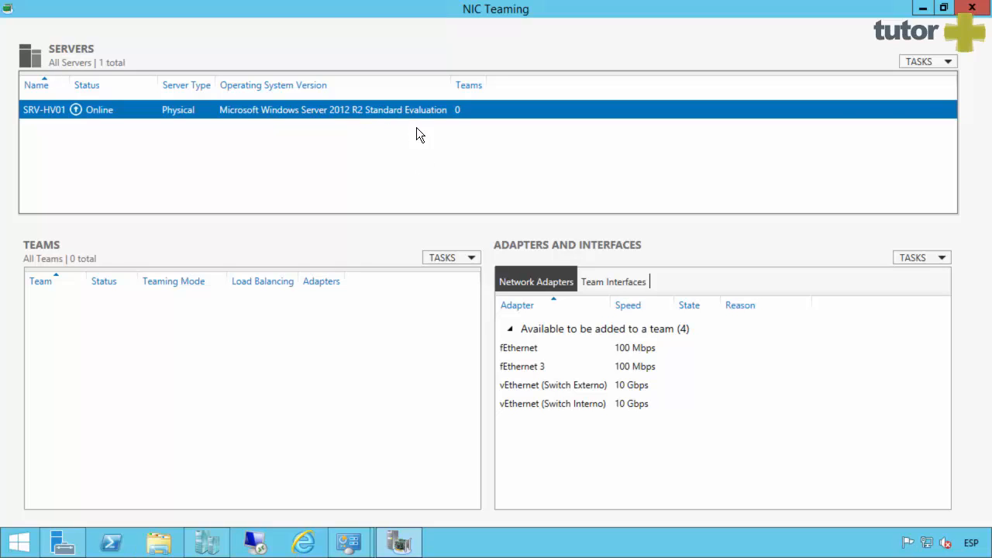
left_click(972, 9)
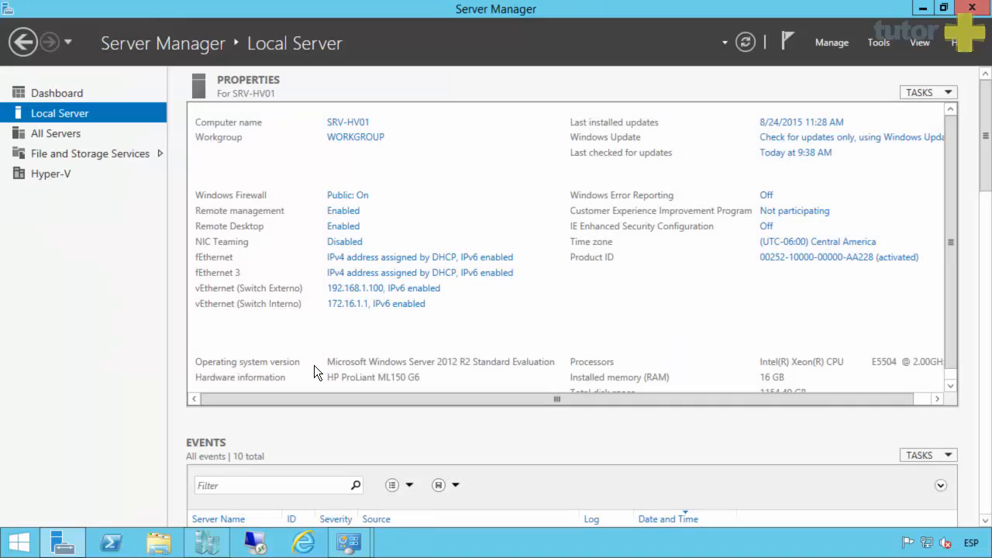
Step: Launch the NIC Teaming console by running lbfoadmin.exe from the Windows Run dialog
right_click(18, 543)
left_click(64, 489)
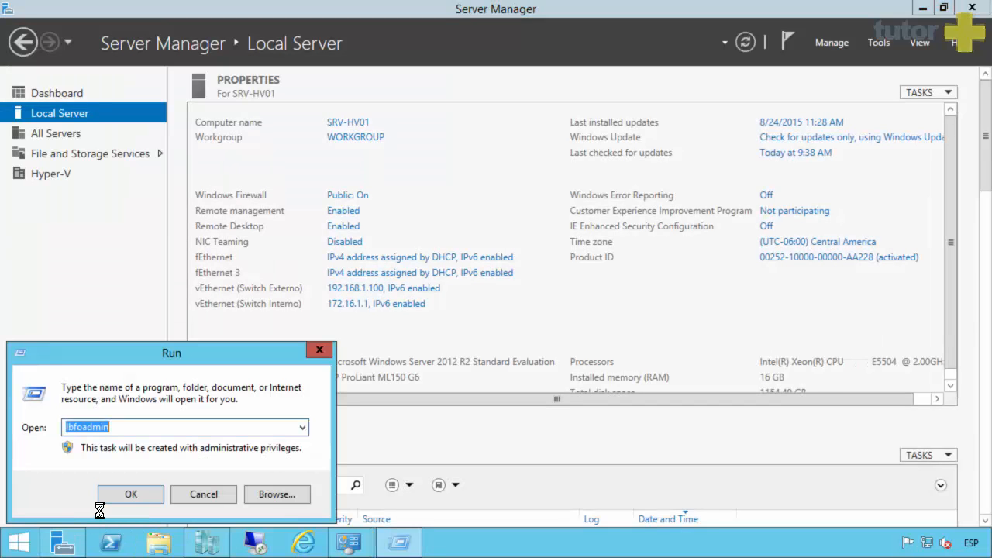
type("lb")
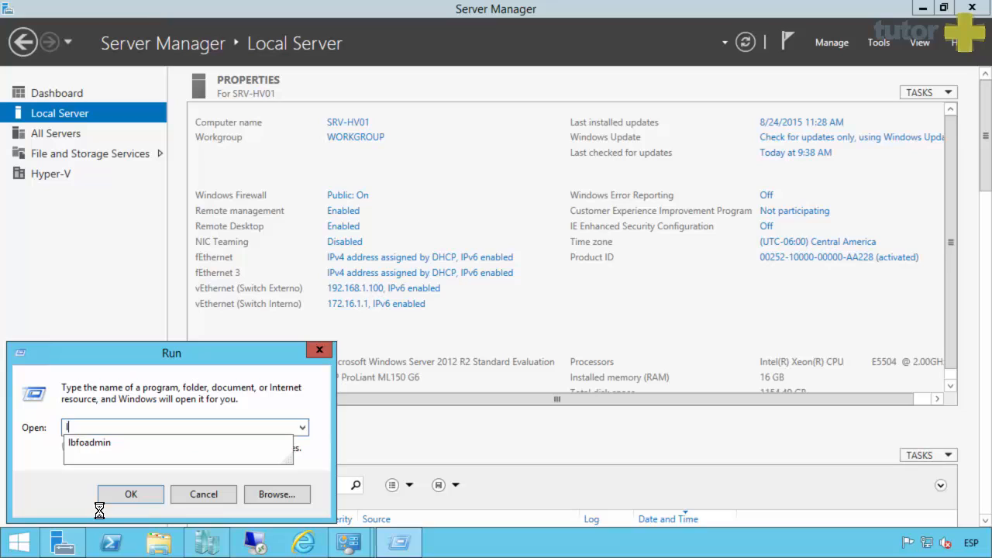
type("foadmin.exe")
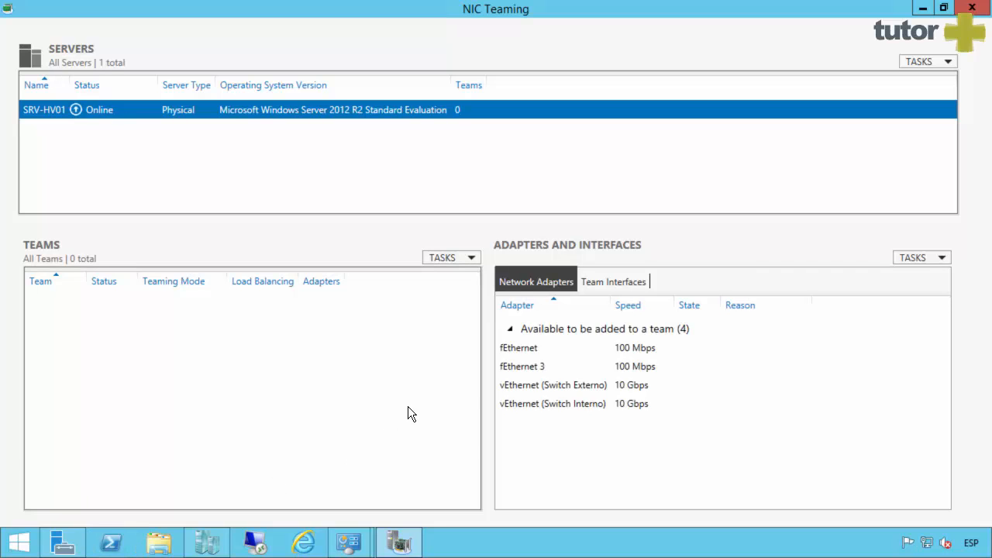
Step: Compare the speeds of fEthernet and fEthernet 3 among the adapters available for teaming, and leave only fEthernet selected
left_click(519, 368)
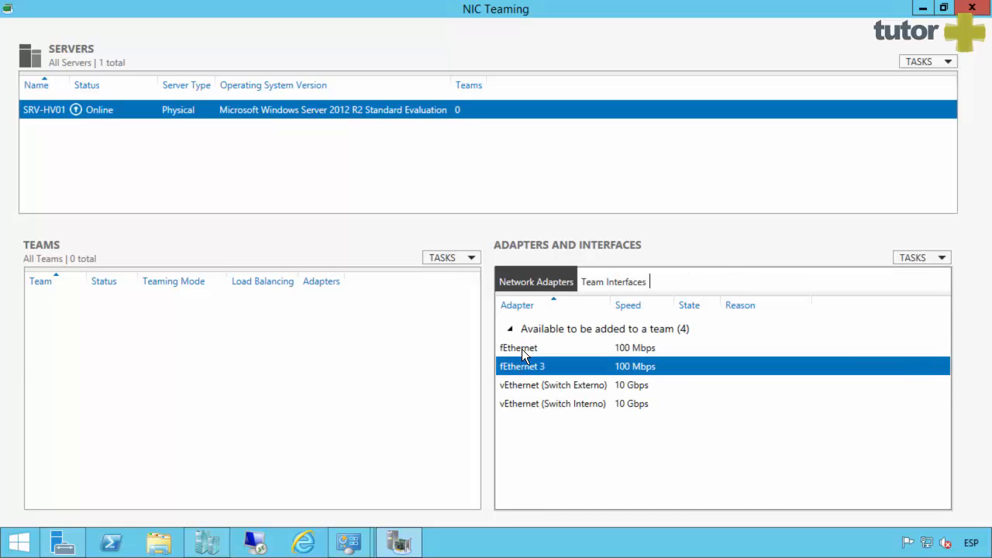
left_click(519, 349)
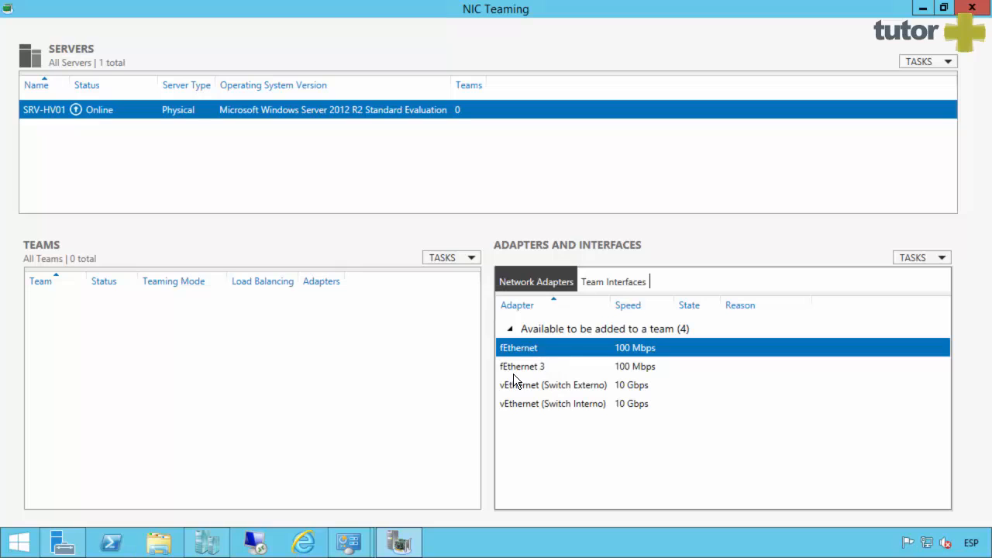
left_click(522, 368)
left_click(628, 349)
left_click(624, 366)
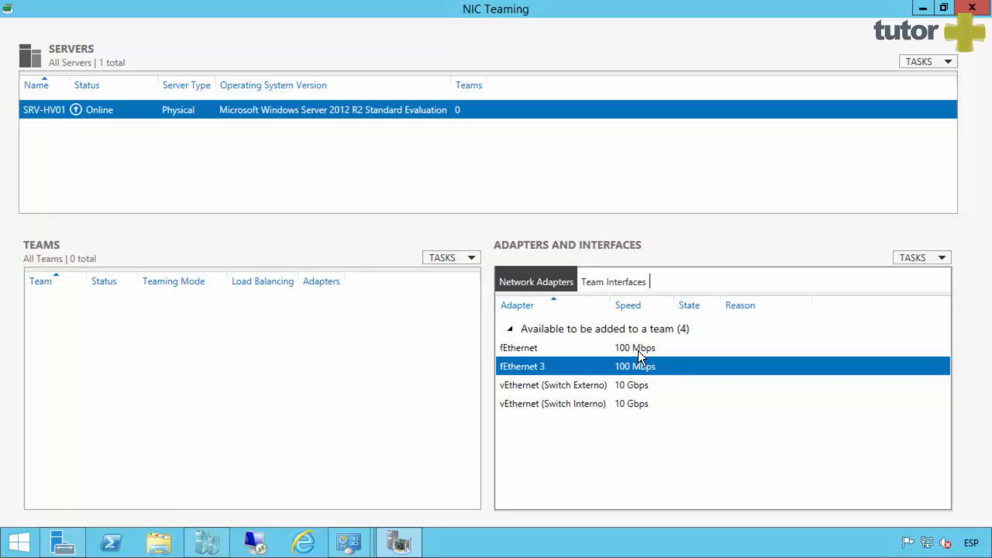
left_click(639, 349)
left_click(641, 363)
left_click(532, 352)
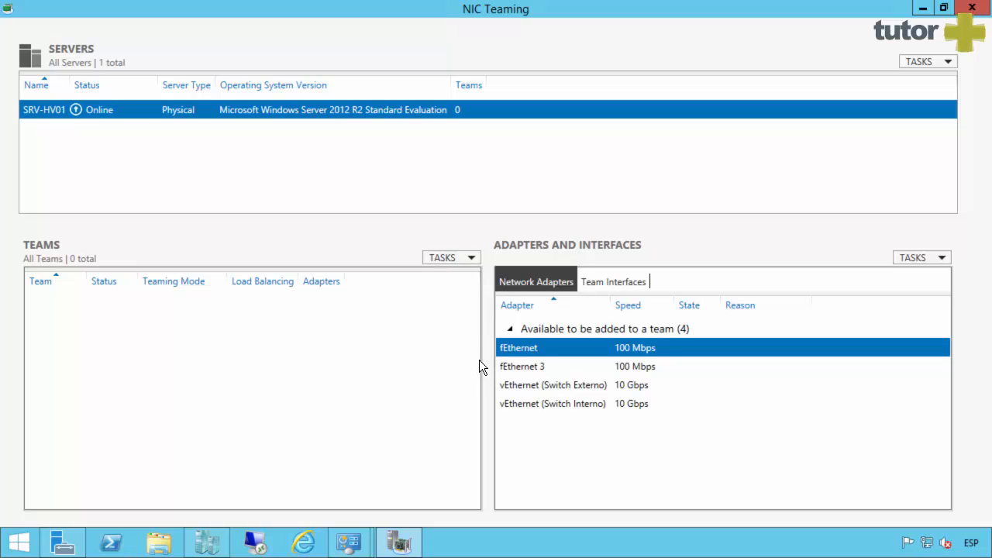
left_click(535, 369, "ctrl")
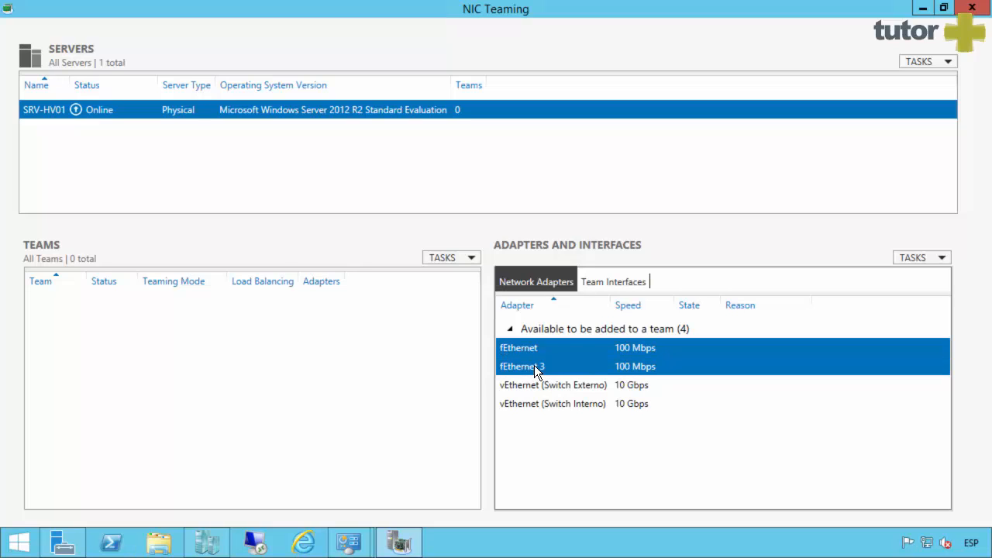
left_click(527, 347)
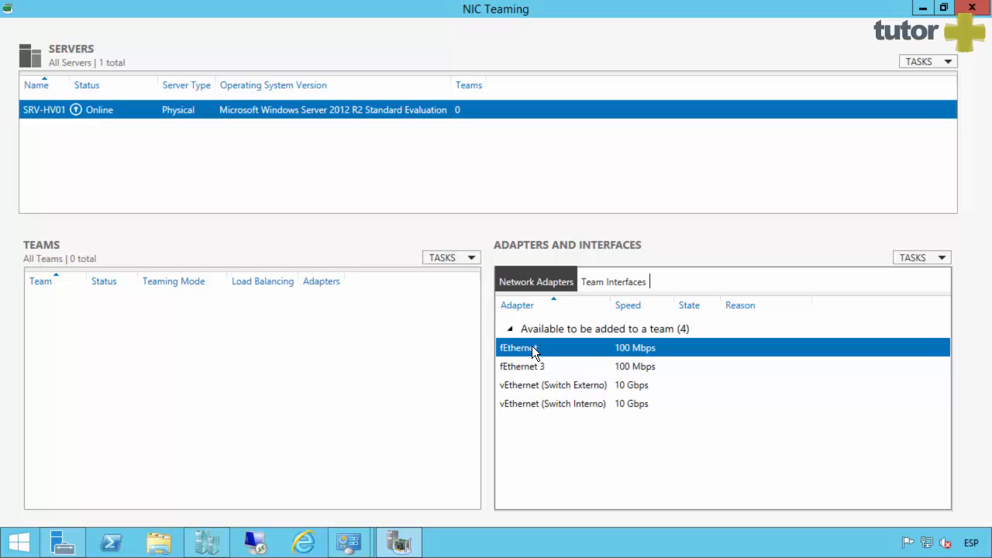
Step: Start a new team from the fEthernet adapter and examine the additional properties it offers
left_click(941, 256)
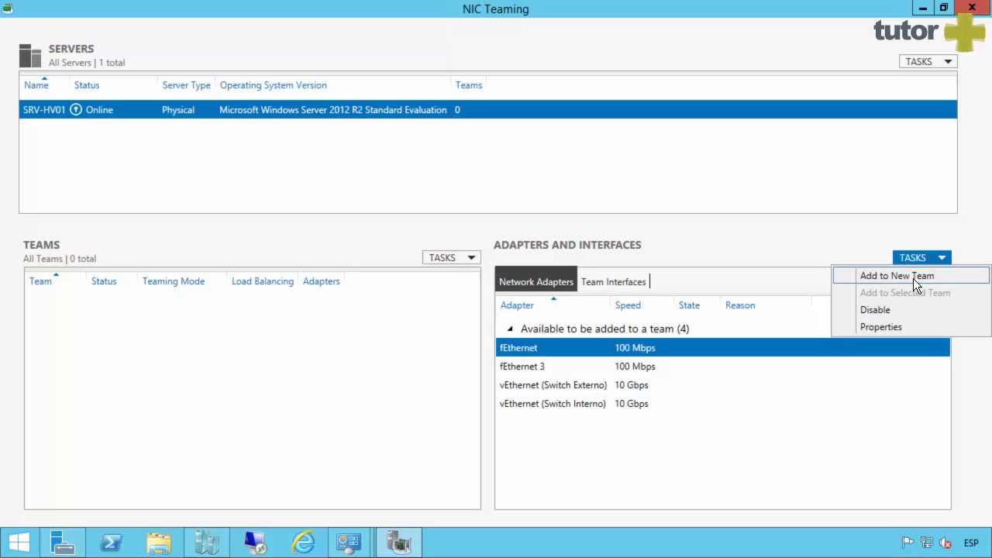
left_click(921, 276)
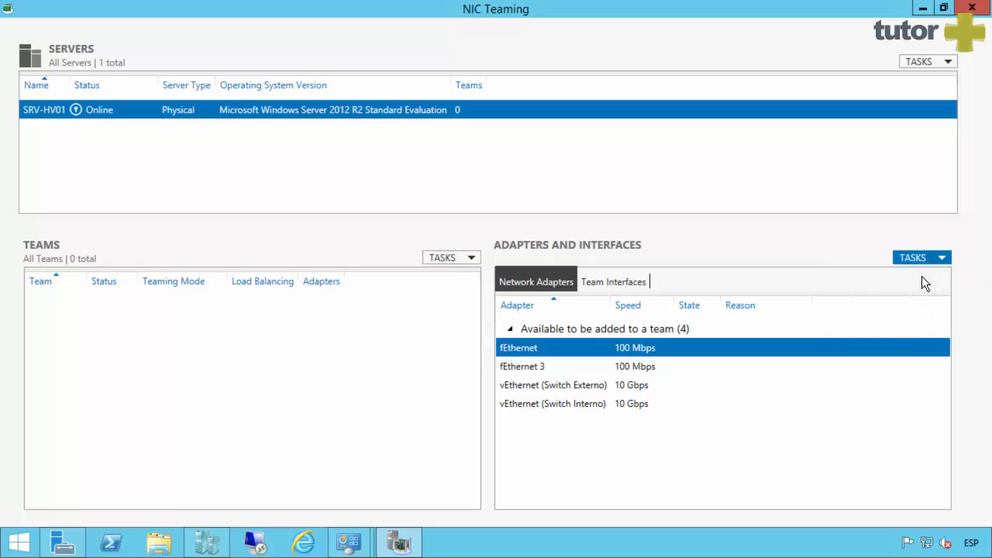
left_click_drag(436, 79, 440, 13)
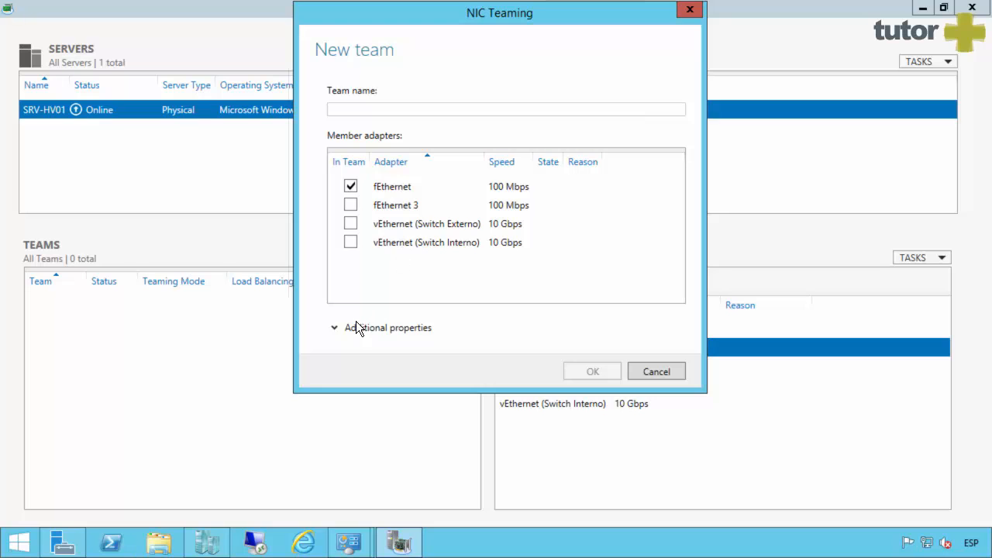
left_click(332, 327)
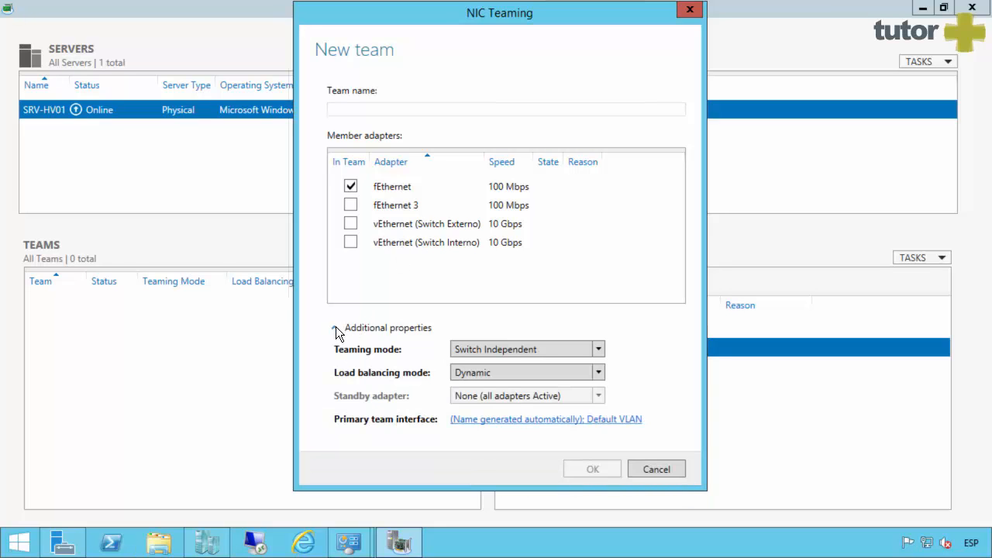
left_click(366, 110)
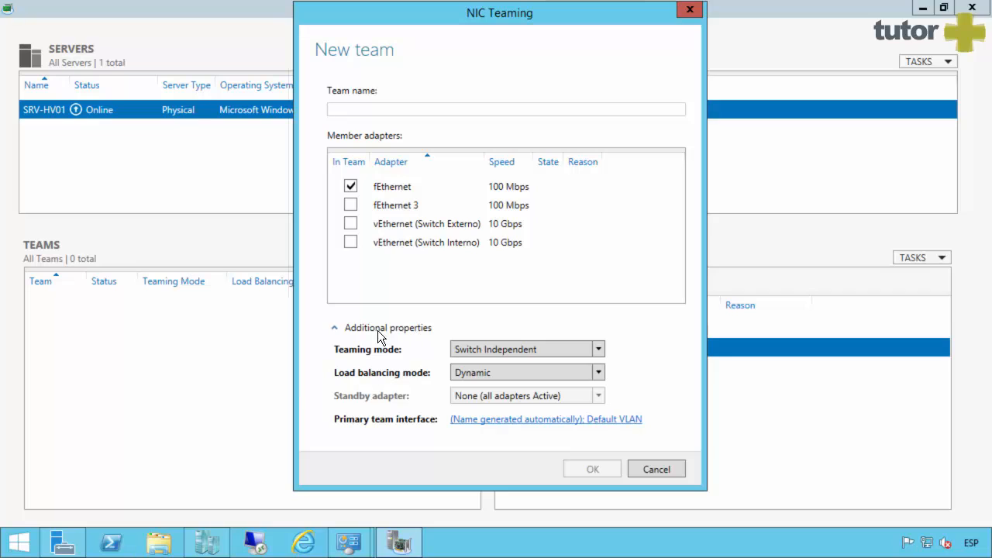
left_click(334, 329)
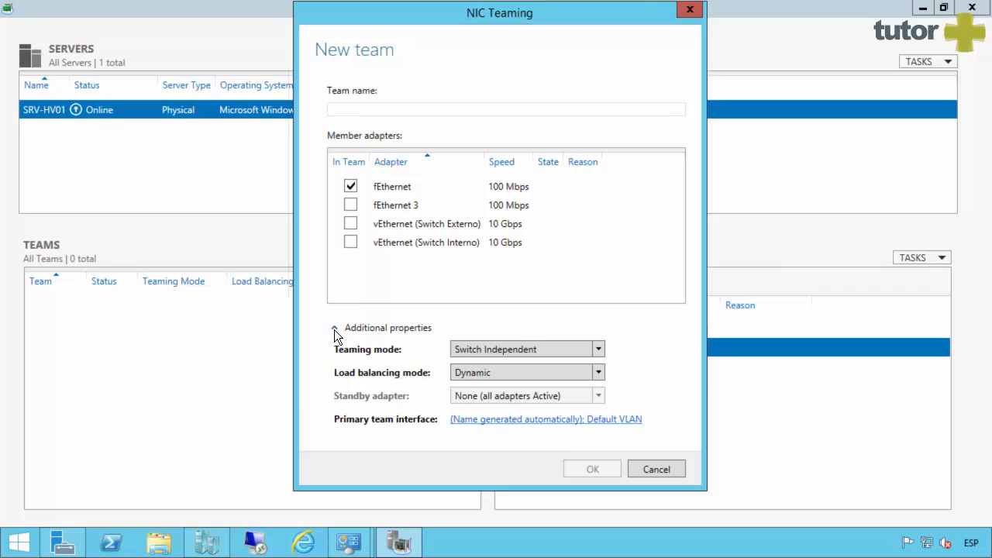
Step: Name the new team "Team Prueba" and review the load balancing modes in its additional properties
left_click(387, 109)
type("Te")
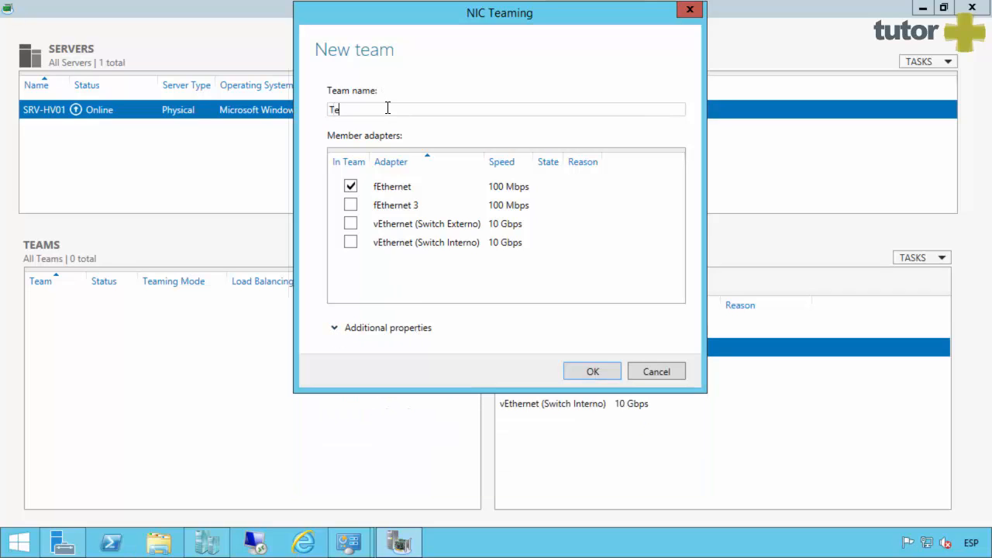
type("am Prueba")
left_click(353, 329)
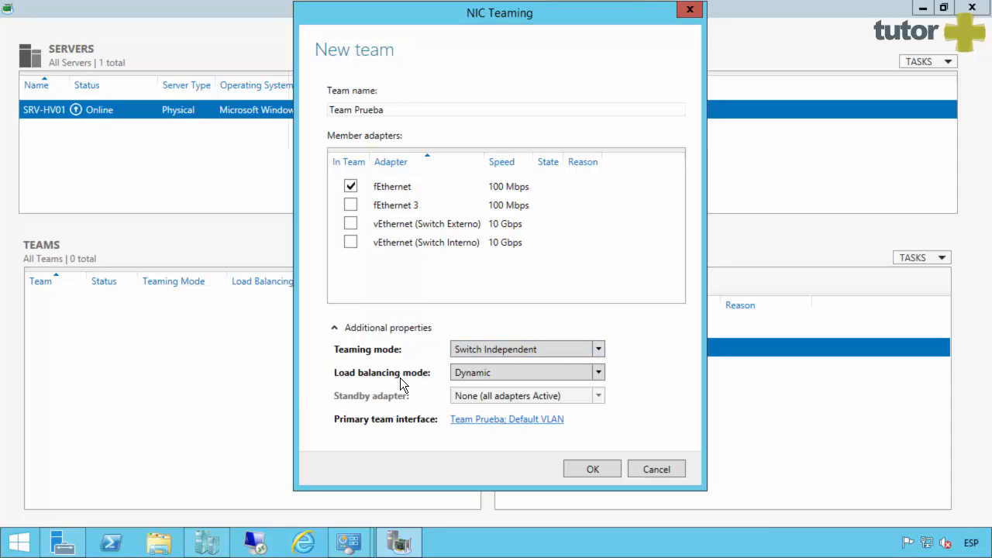
left_click(603, 374)
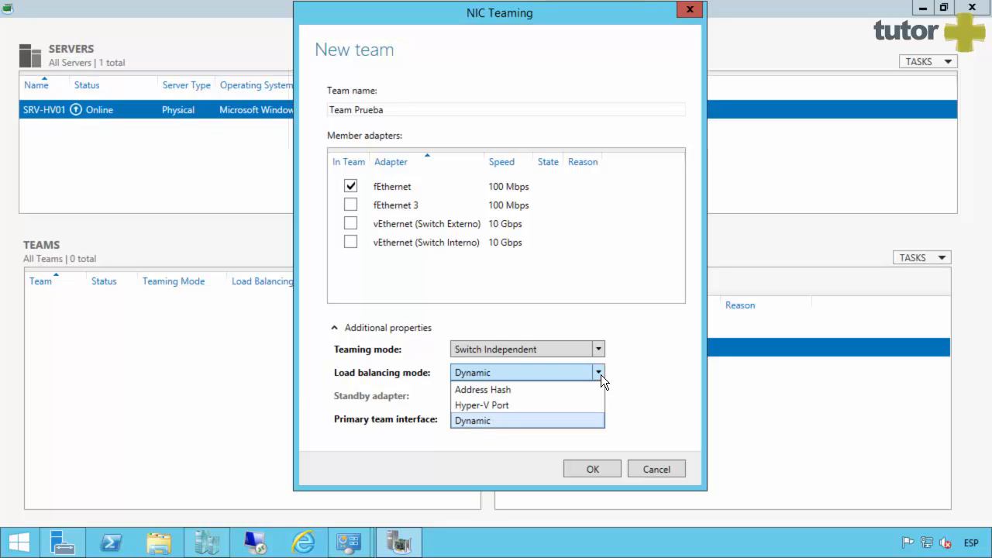
left_click(601, 375)
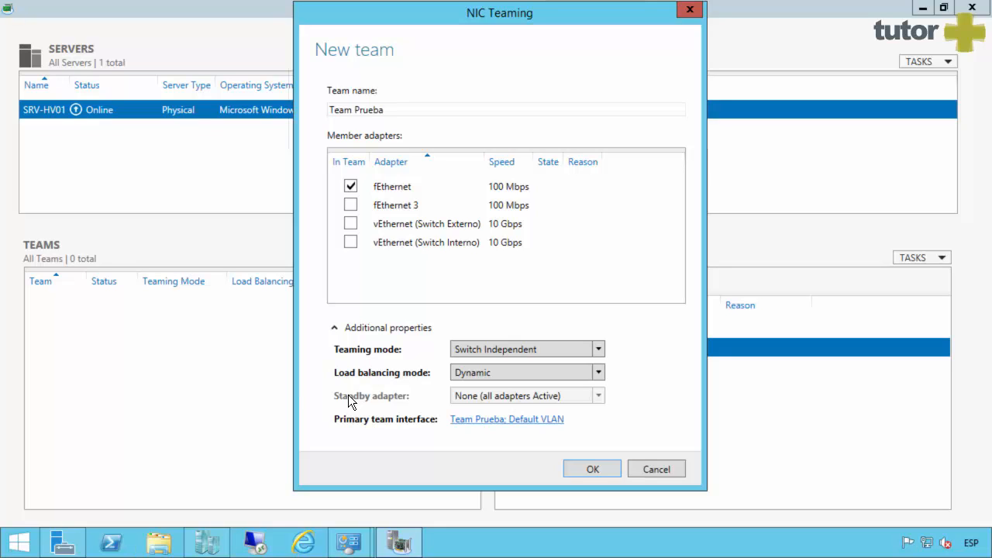
Step: Try fEthernet 3 as a team member and as the standby adapter, and remove it from the team again
left_click(350, 205)
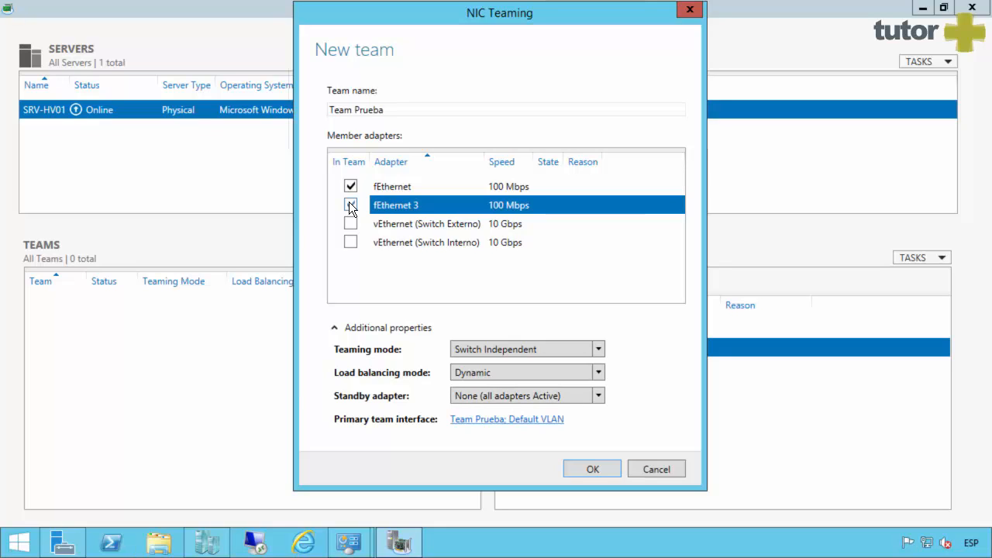
left_click(349, 205)
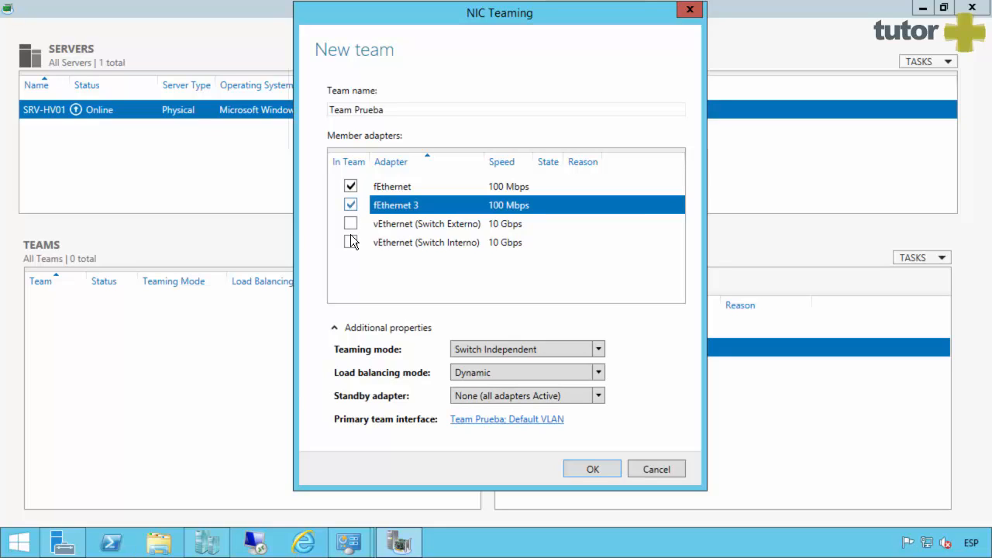
left_click(394, 189)
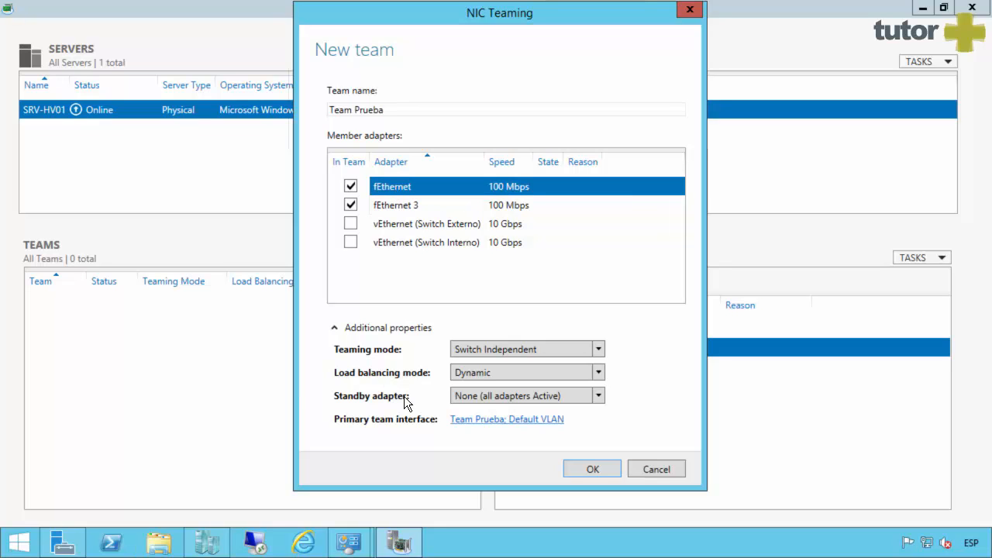
left_click(497, 395)
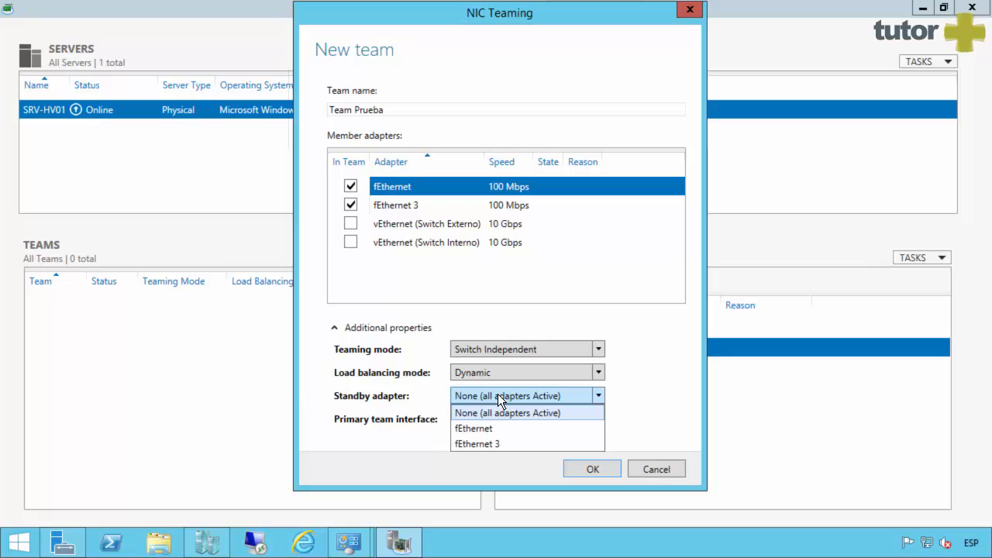
left_click(486, 443)
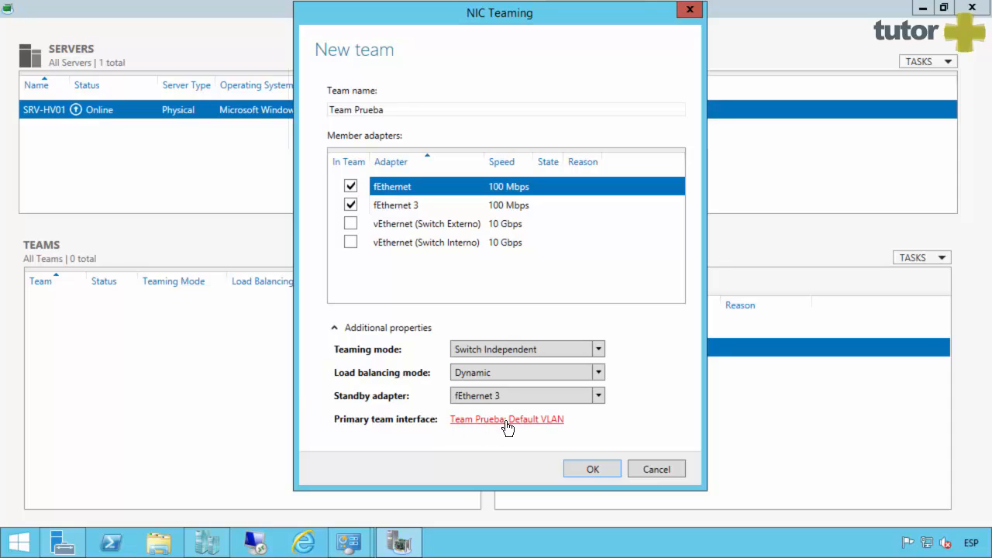
left_click(350, 204)
Step: Try specific VLAN 111 on the primary team interface, clear it, and cancel both the interface and the new team
left_click(500, 425)
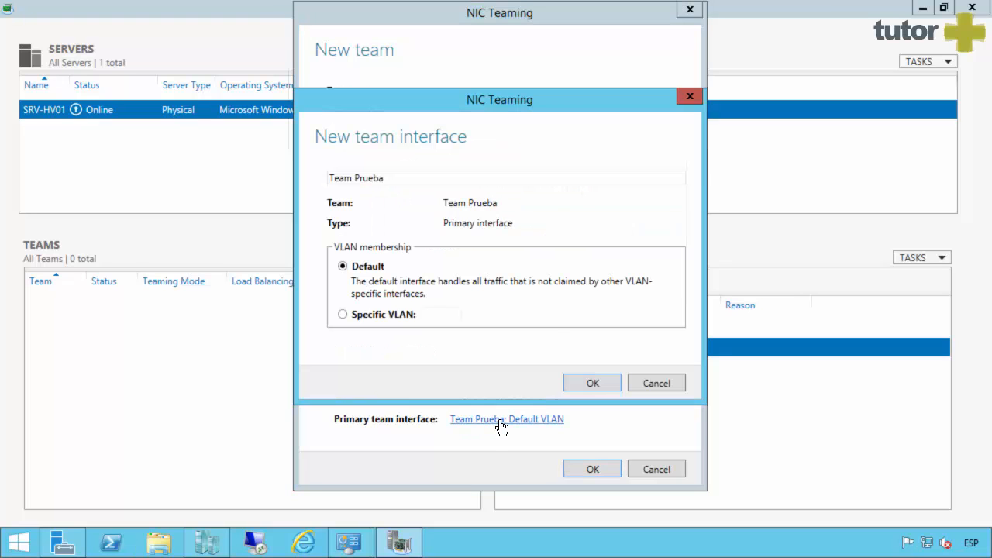
left_click_drag(508, 99, 566, 83)
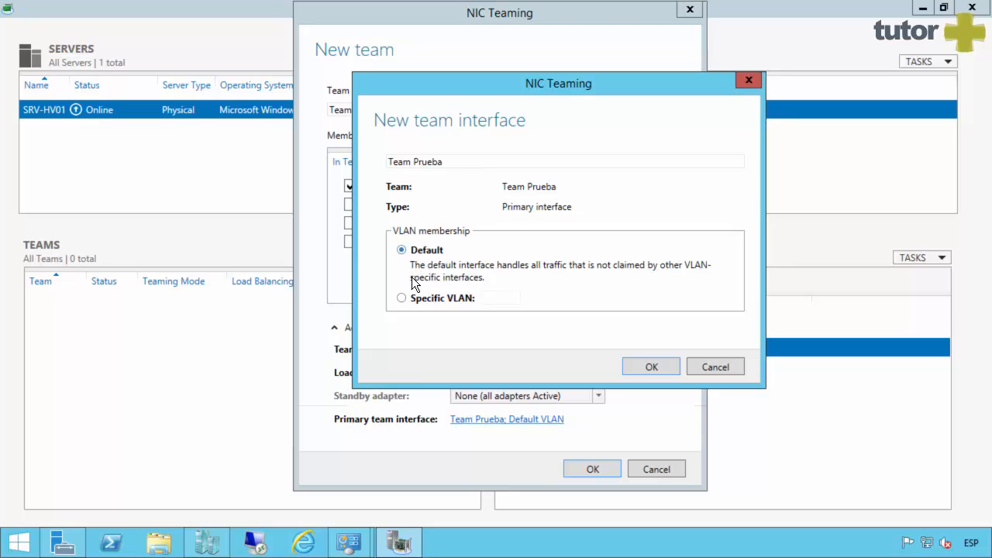
left_click(401, 299)
left_click(507, 298)
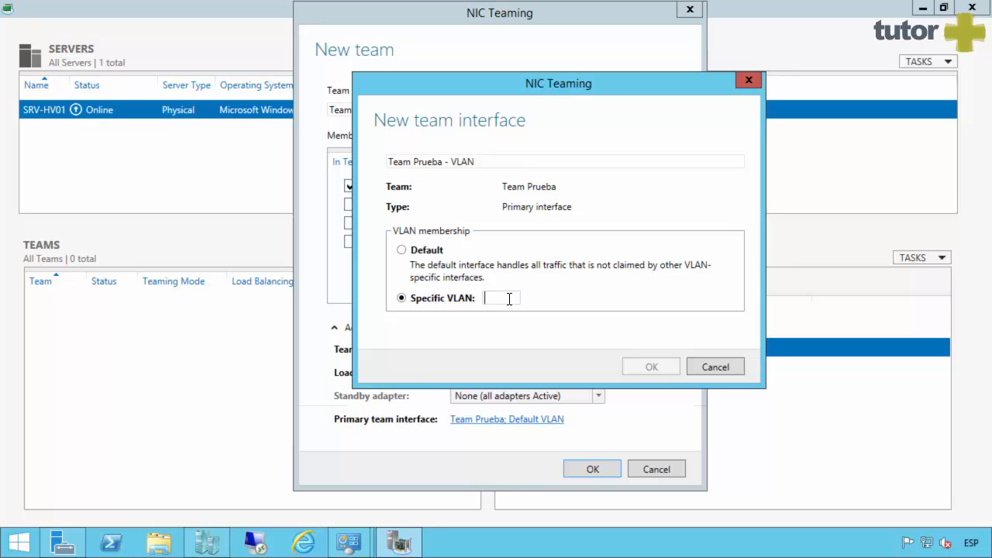
type("111")
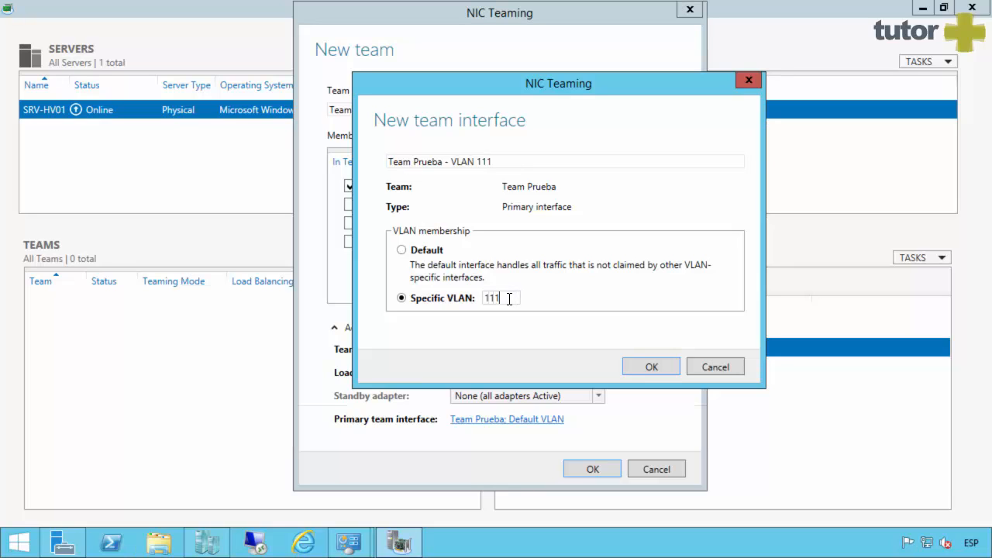
key("BackSpace")
key("BackSpace")
key("BackSpace")
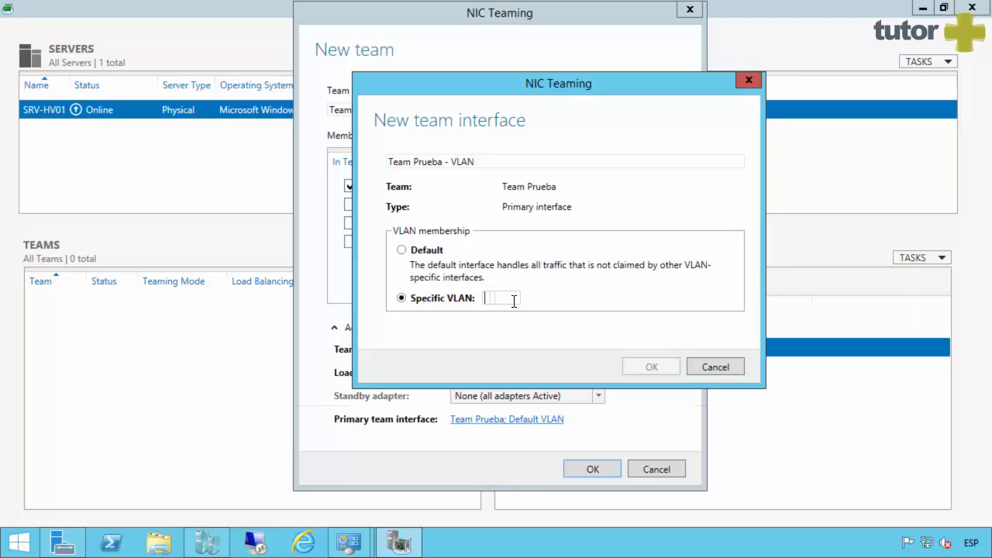
left_click(707, 366)
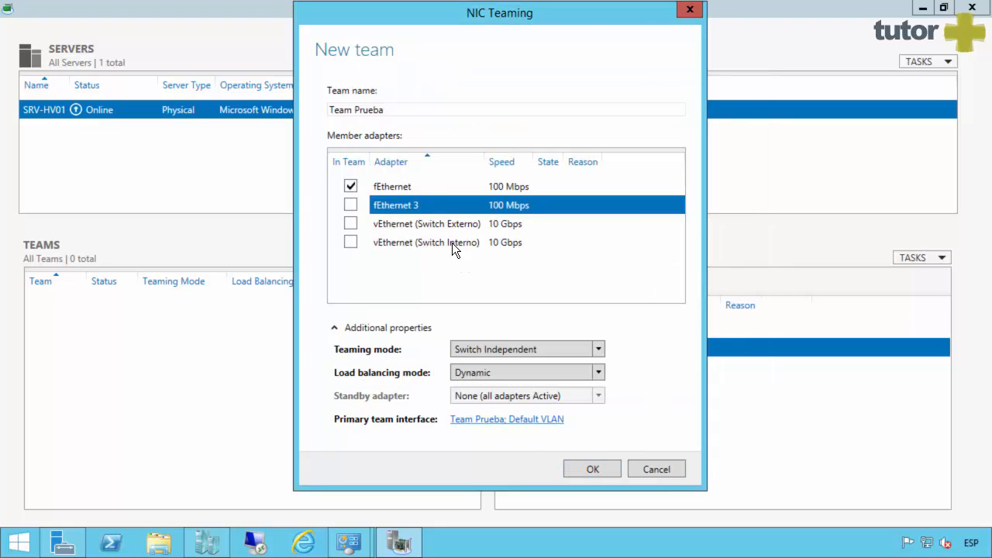
left_click(657, 470)
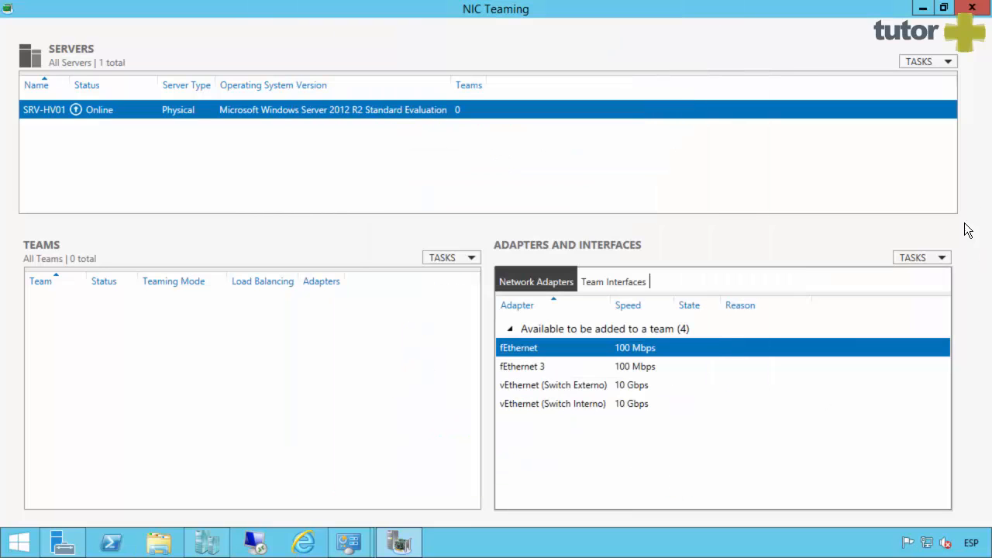
Step: Start a new team named "Team Prueba" with fEthernet and fEthernet 3 as member adapters
left_click(941, 257)
left_click(897, 276)
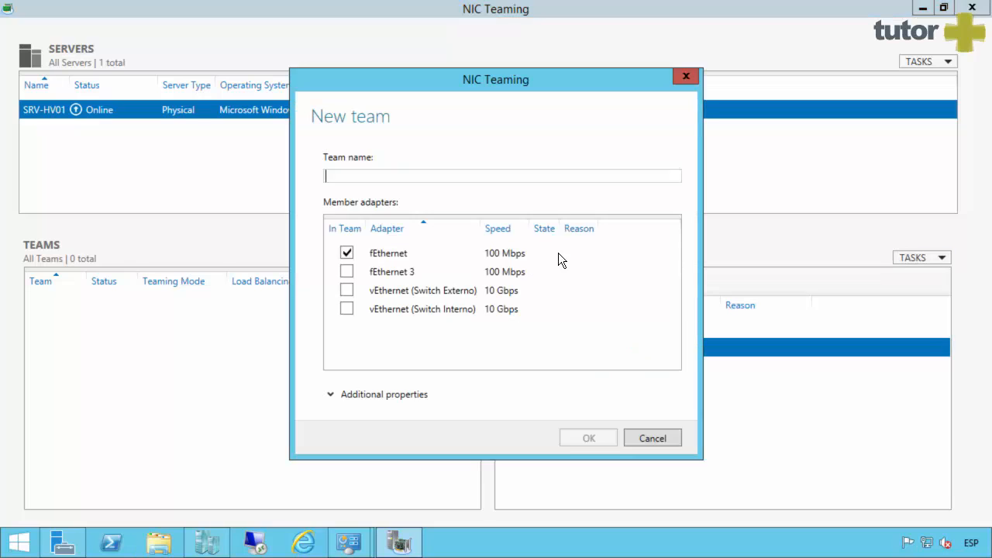
left_click(345, 271)
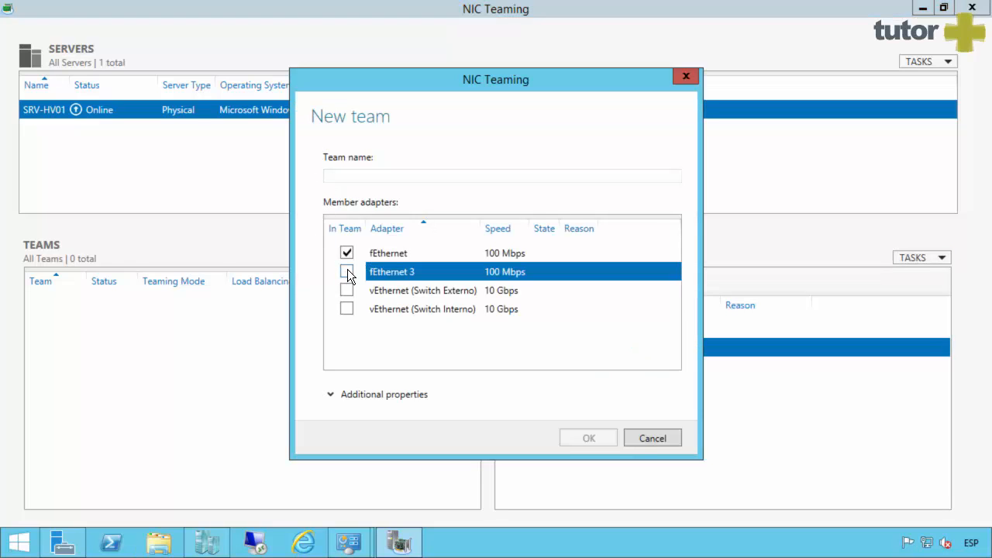
left_click(372, 176)
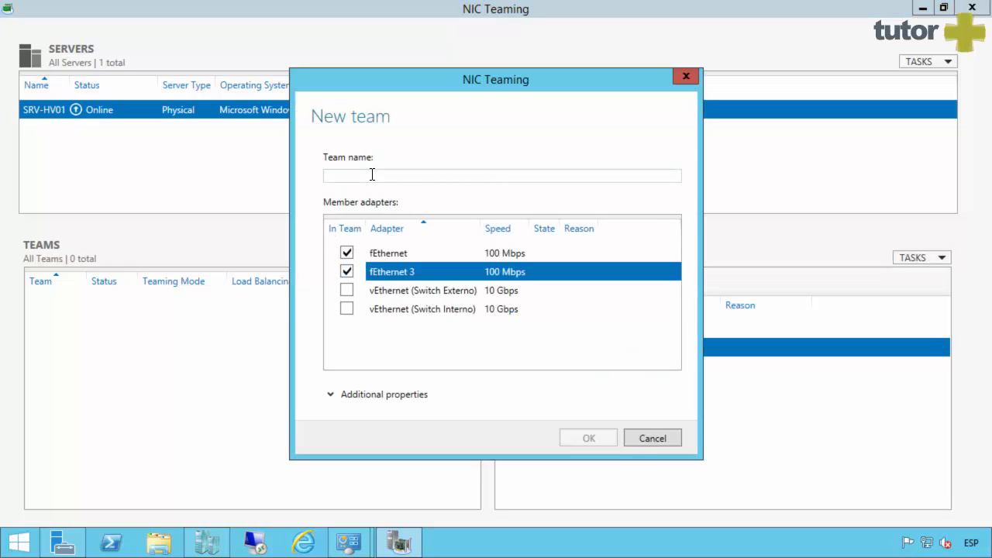
type("Team PRue")
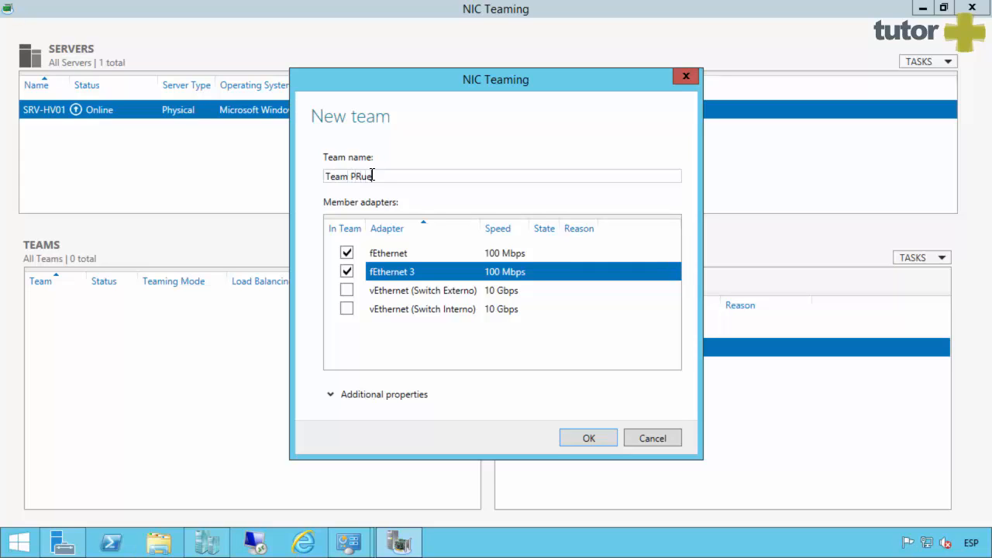
key("BackSpace")
key("BackSpace")
key("BackSpace")
type("rueba")
Step: Check the new team's additional properties, keep Switch Independent teaming mode and Dynamic load balancing, and create Team Prueba
left_click(339, 394)
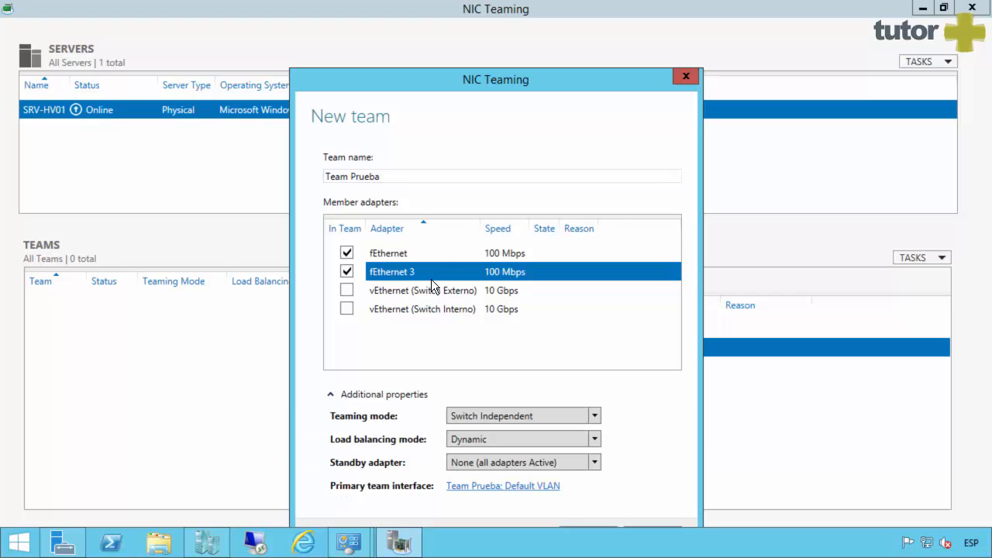
left_click_drag(488, 94, 479, 33)
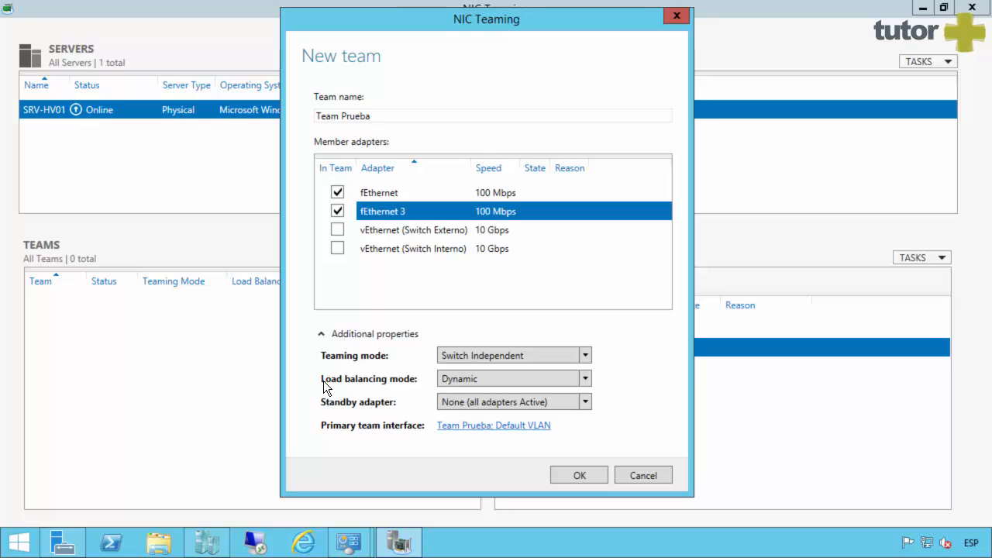
left_click(586, 379)
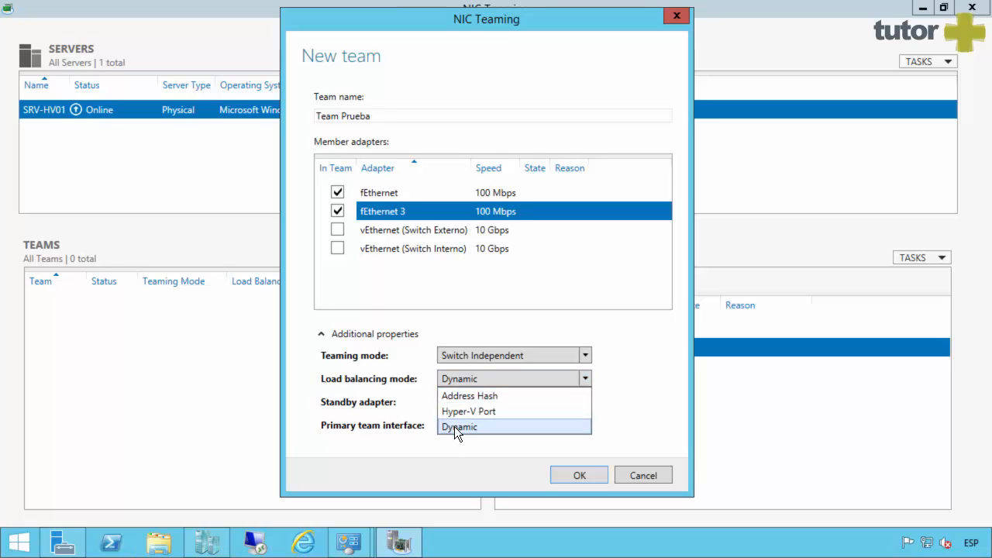
left_click(619, 381)
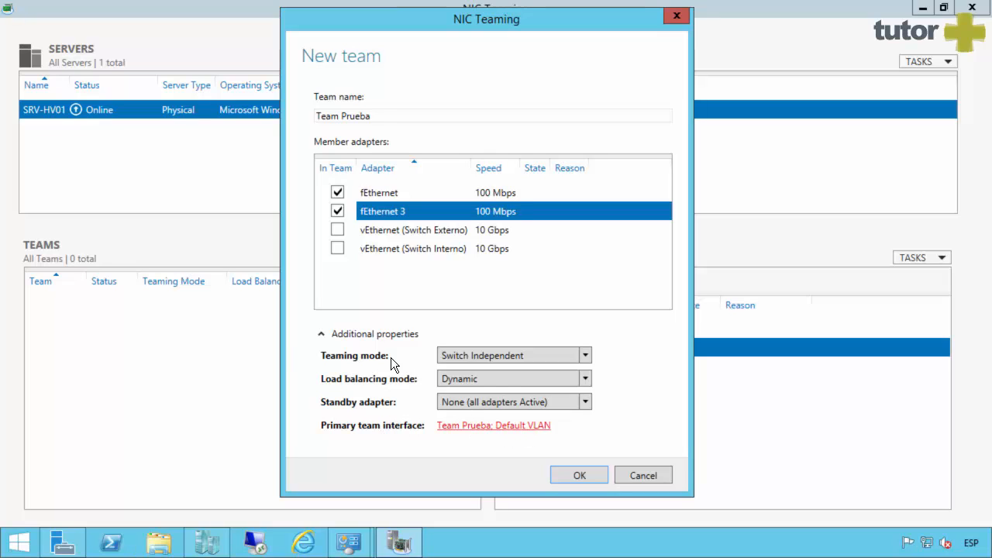
left_click(579, 476)
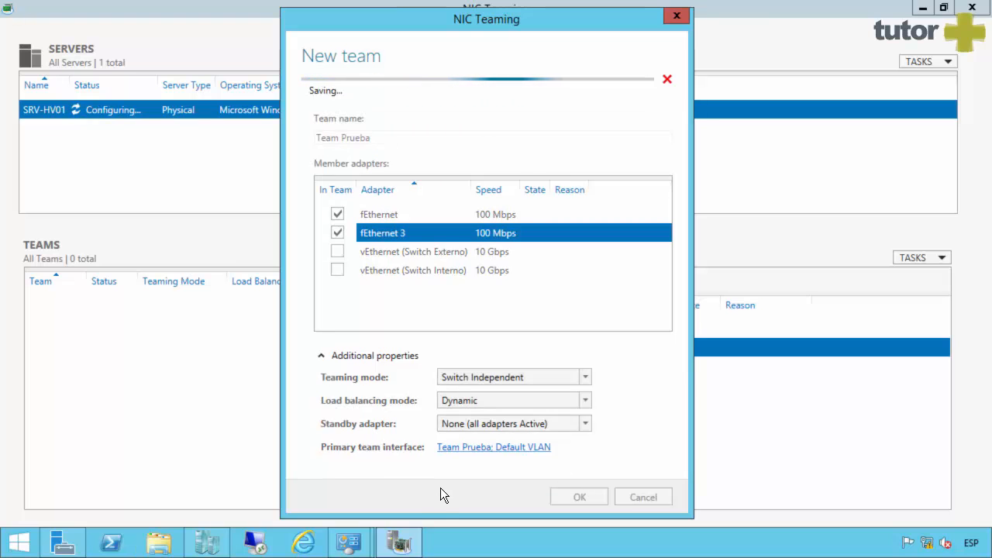
Step: Switch to the Network Connections window and locate the Team Prueba connection among the adapters
left_click(353, 545)
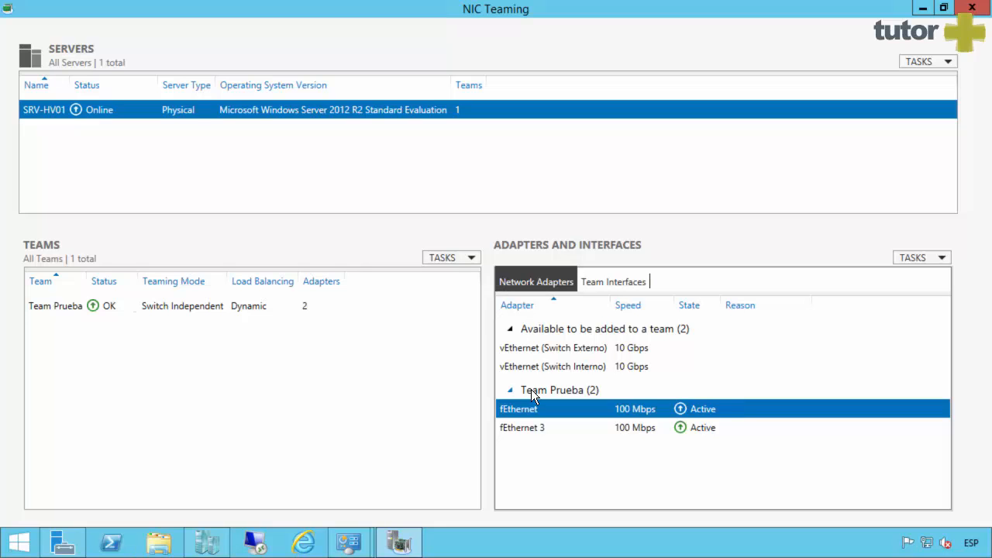
left_click(348, 542)
left_click(418, 474)
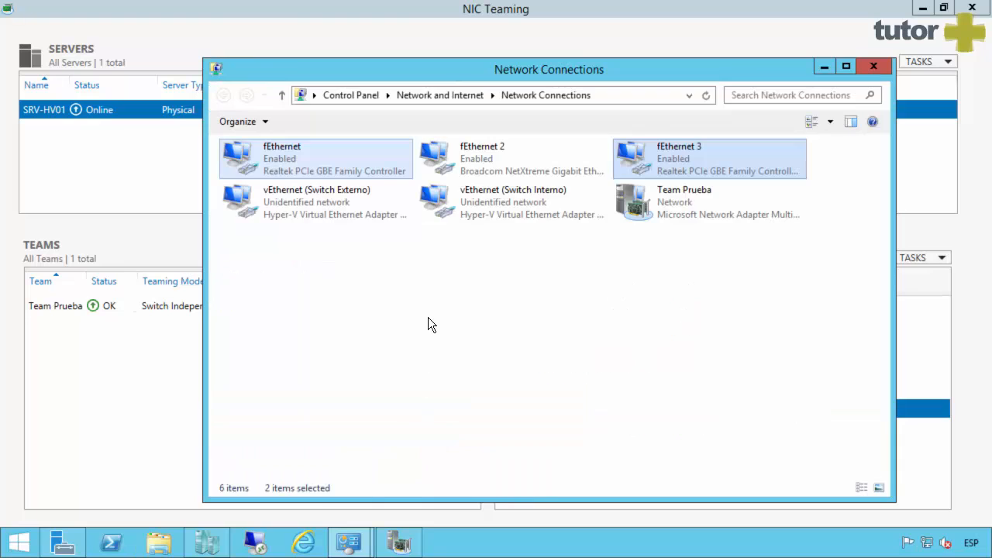
left_click(554, 313)
left_click(657, 202)
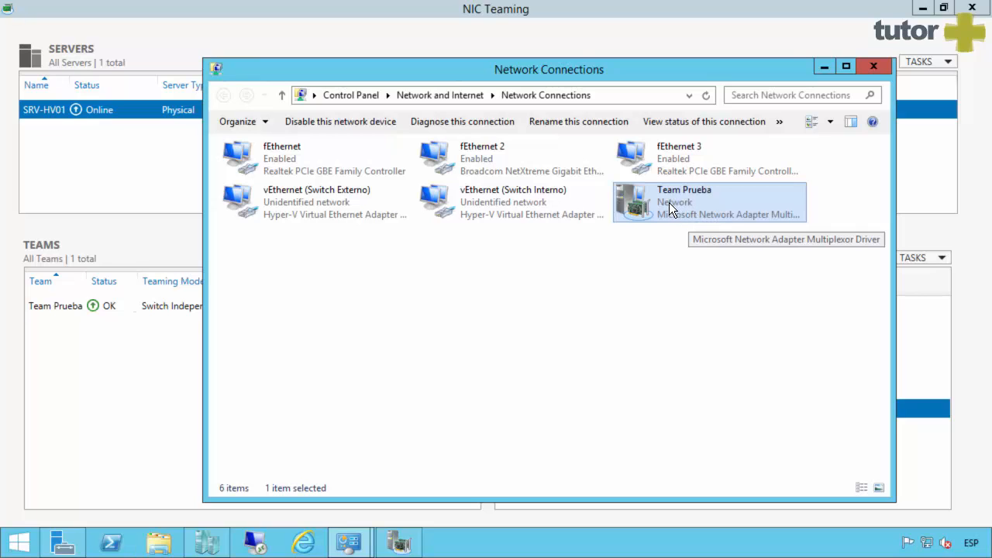
Step: Examine which protocols are enabled in the fEthernet properties, including the Microsoft Network Adapter Multiplexor Protocol and TCP/IPv6, and cancel the dialog
left_click(288, 160)
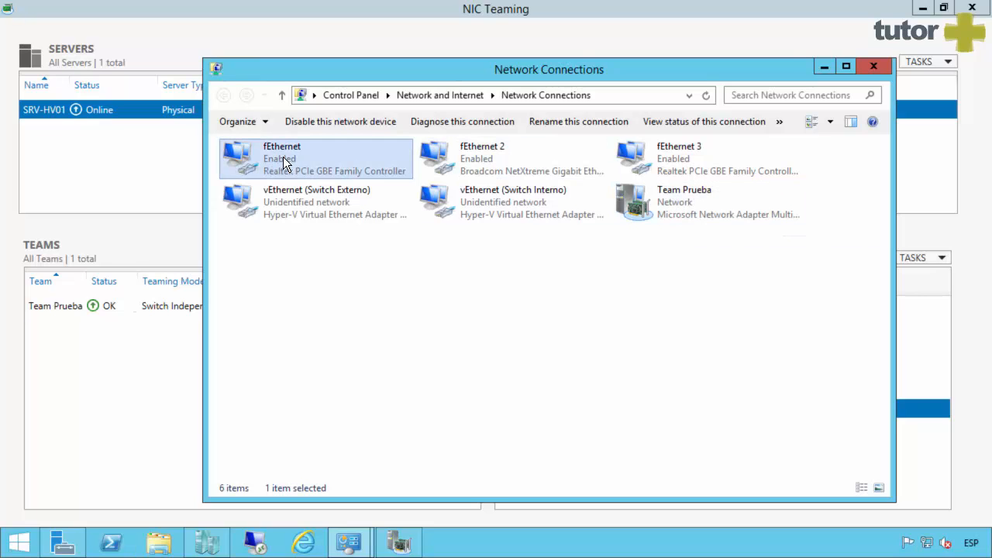
right_click(272, 160)
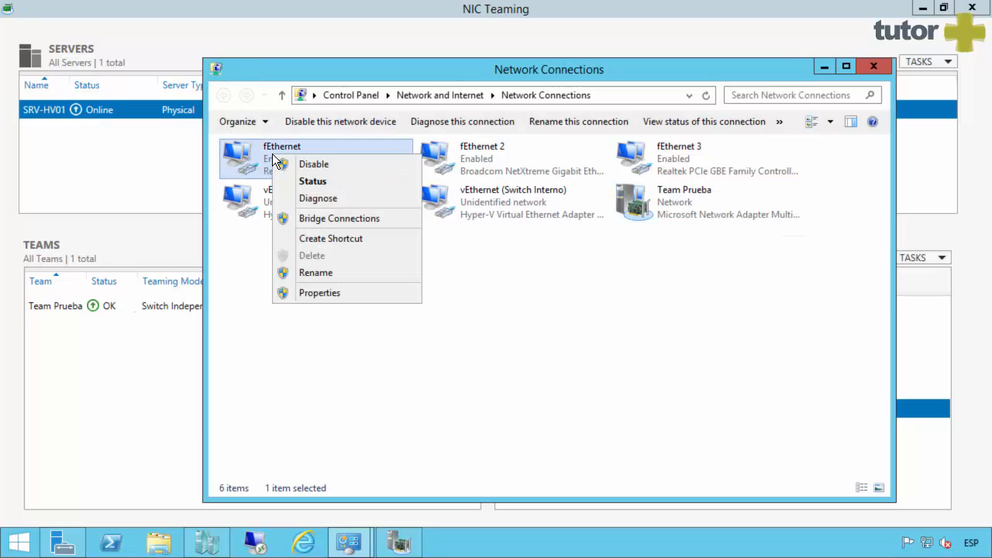
left_click(310, 295)
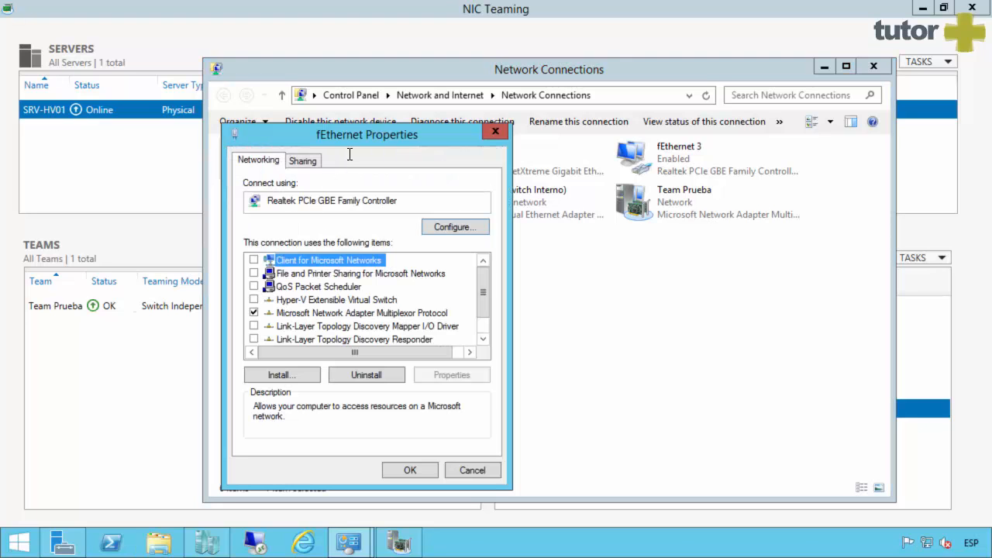
left_click_drag(388, 134, 596, 126)
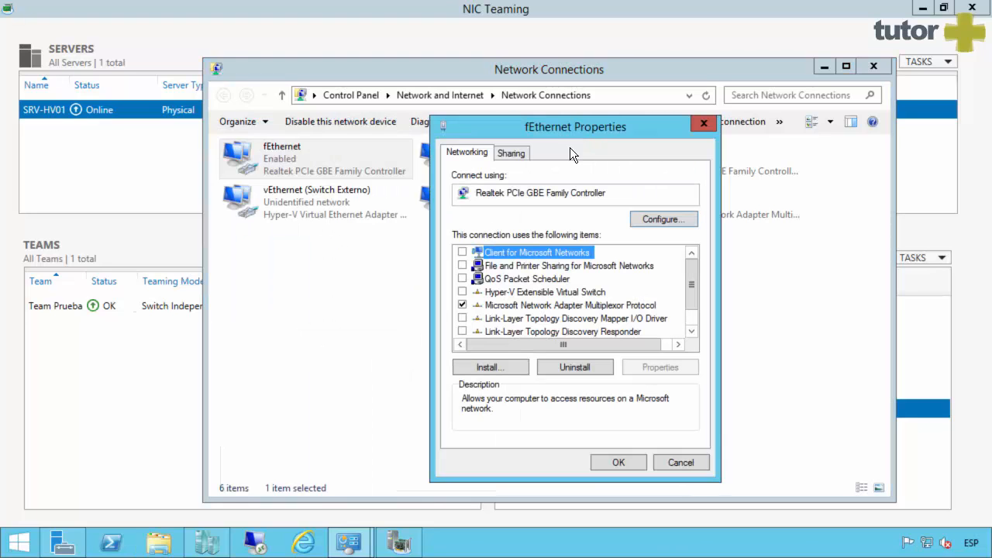
left_click(499, 307)
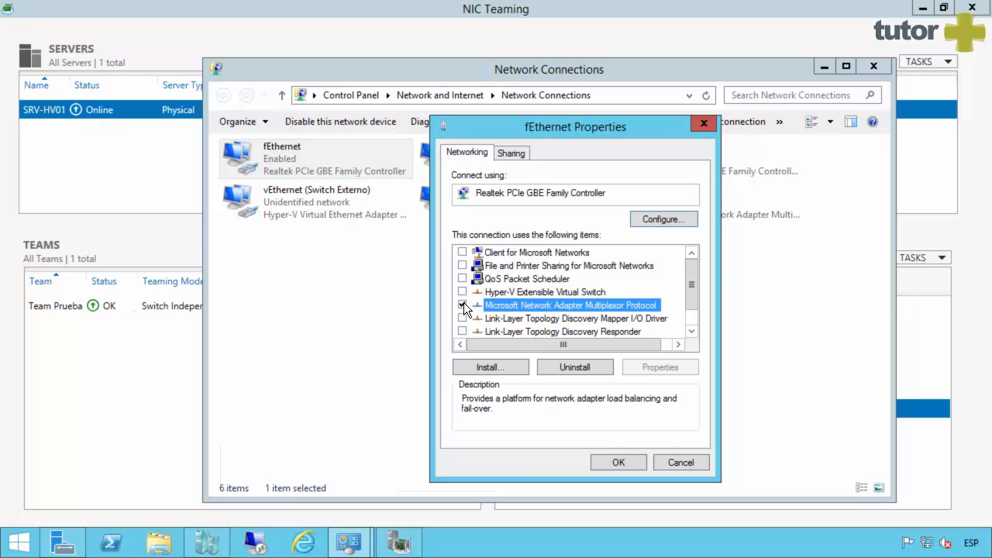
left_click(463, 304)
left_click_drag(661, 130, 460, 131)
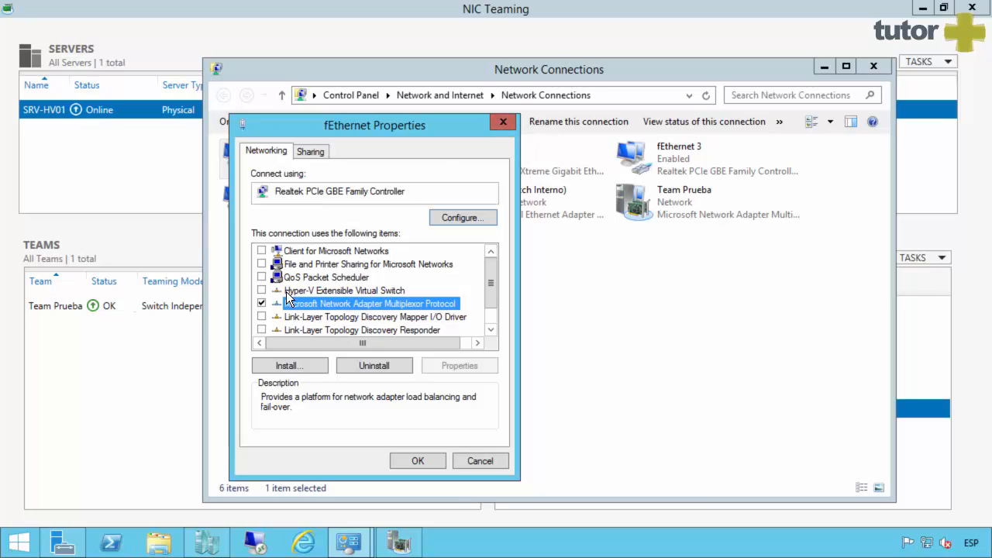
left_click(490, 310)
left_click(346, 317)
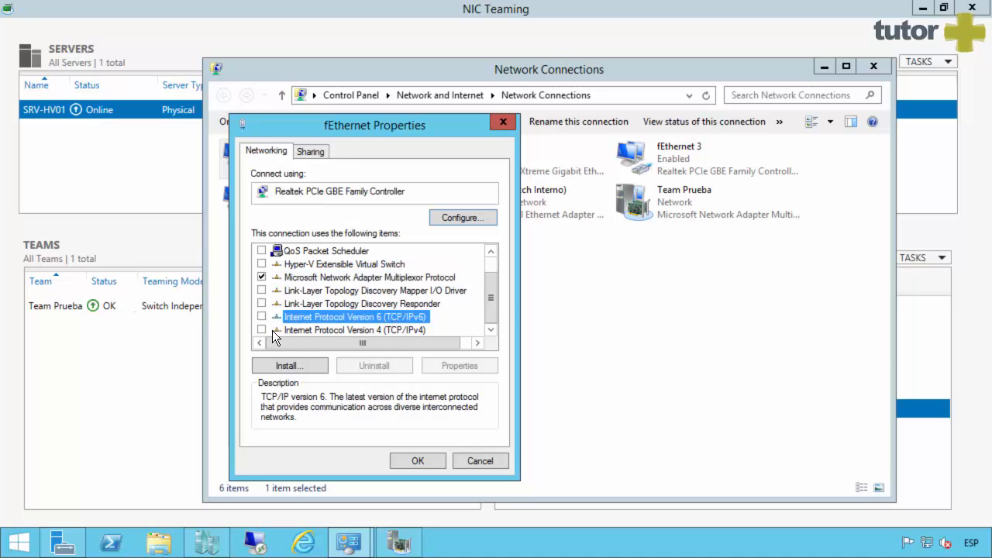
left_click(489, 463)
Step: Examine which items are enabled in the Team Prueba connection's properties, including TCP/IPv6 and TCP/IPv4, and cancel the dialog
left_click(651, 204)
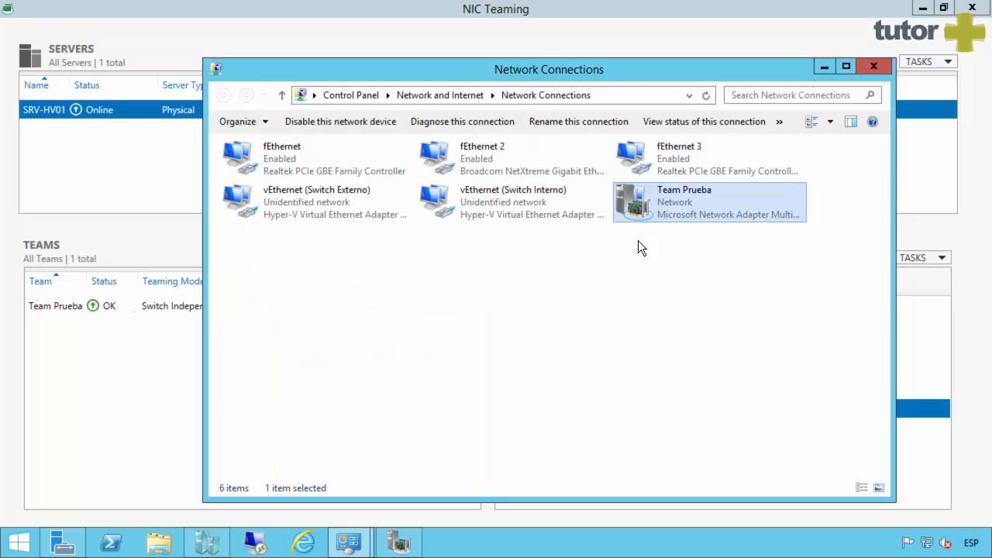
right_click(679, 197)
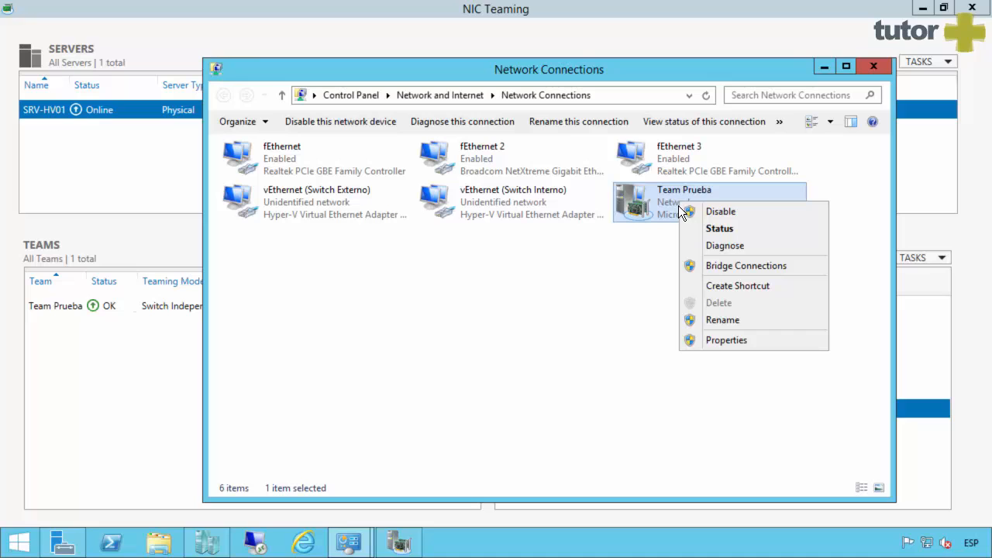
left_click(712, 340)
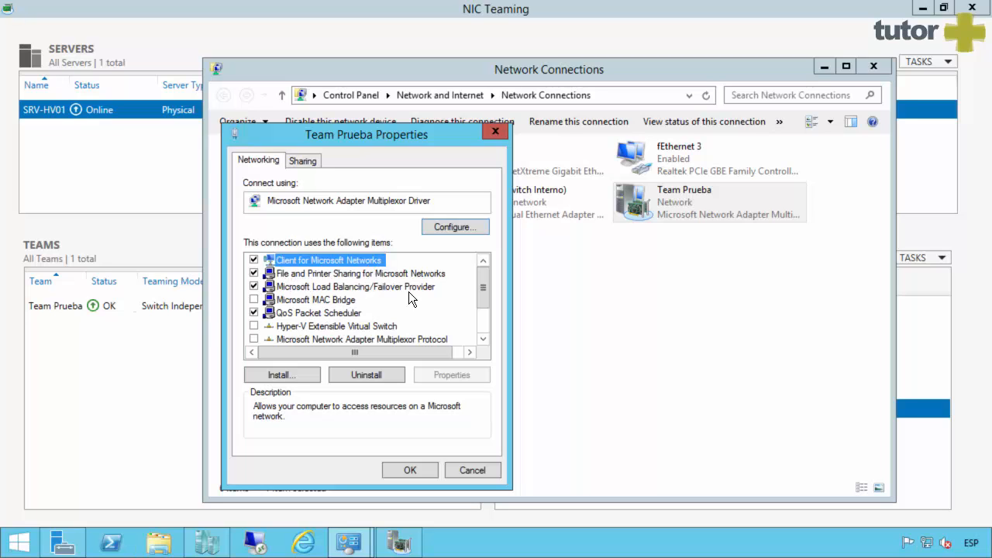
left_click_drag(481, 290, 470, 326)
left_click(343, 326)
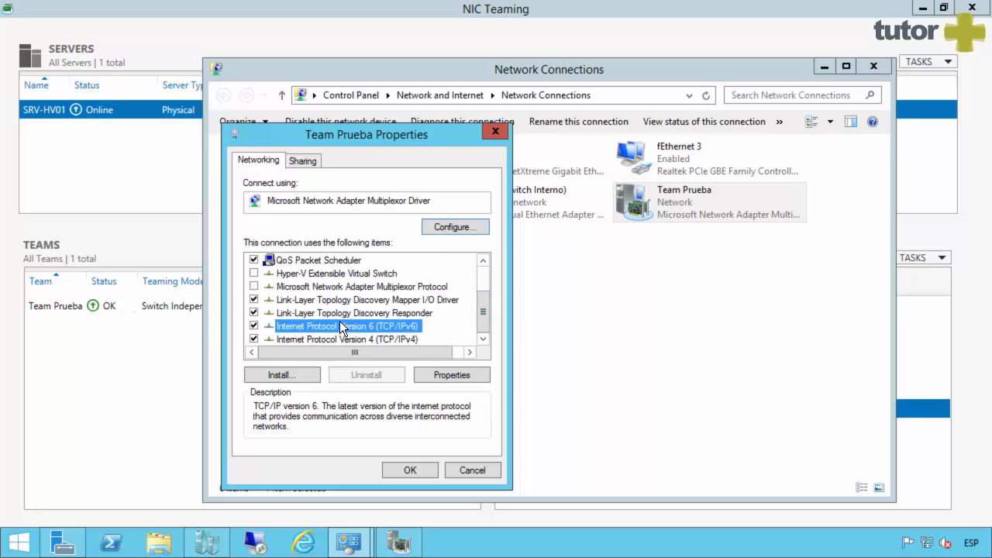
left_click(337, 340)
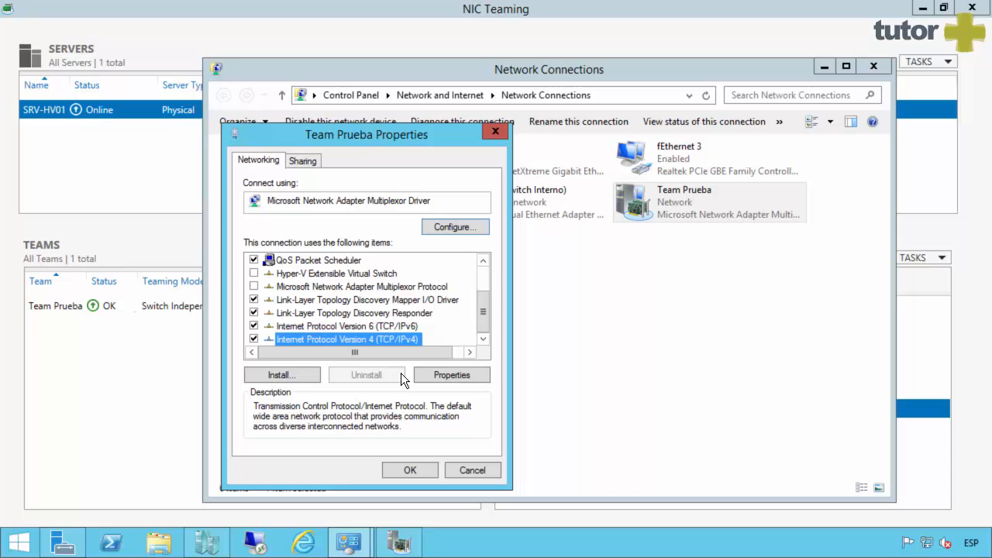
left_click(479, 469)
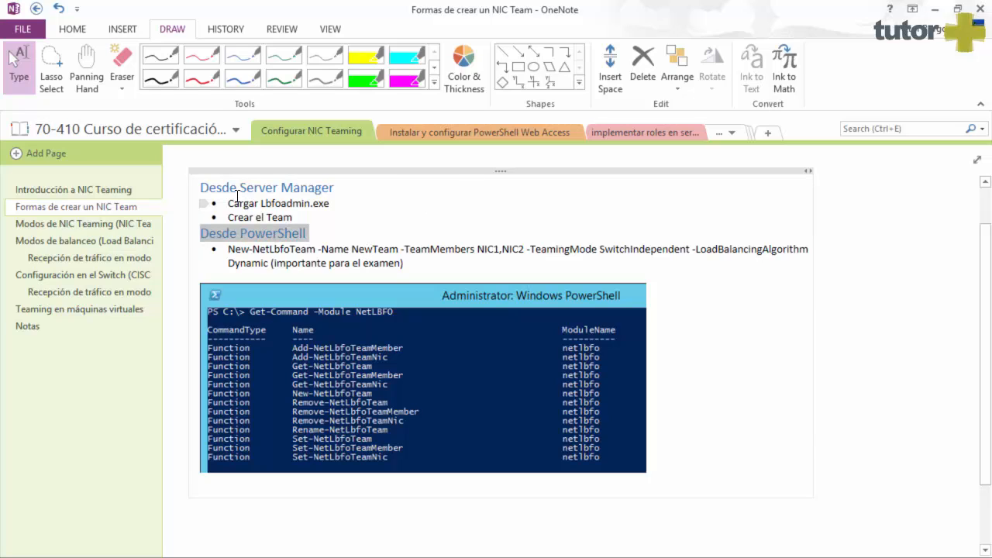
Step: In the OneNote PowerShell command, mark New-NetLbfoTeam and -Name with black ink underlines and draw a brace over NewTeam
left_click(244, 250)
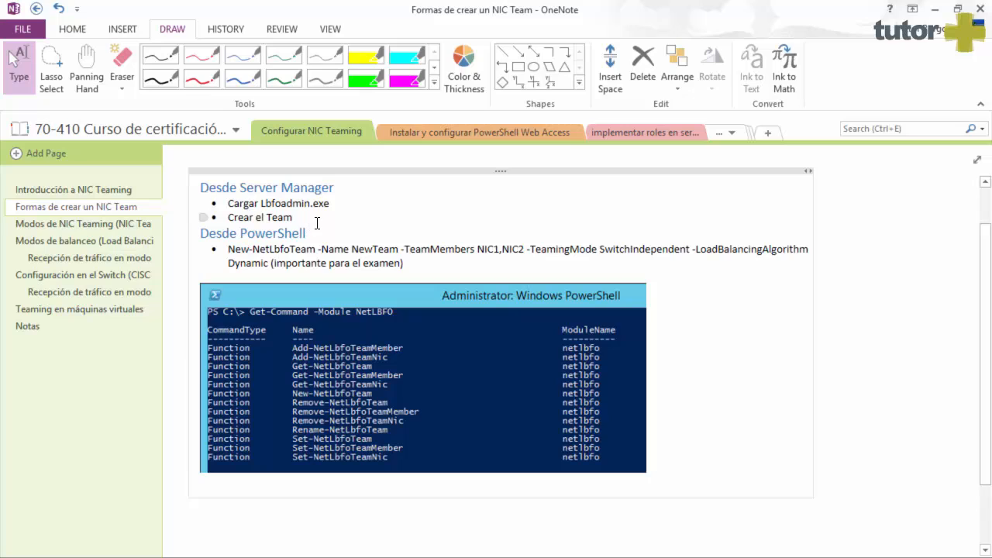
left_click_drag(231, 251, 251, 250)
left_click(254, 250)
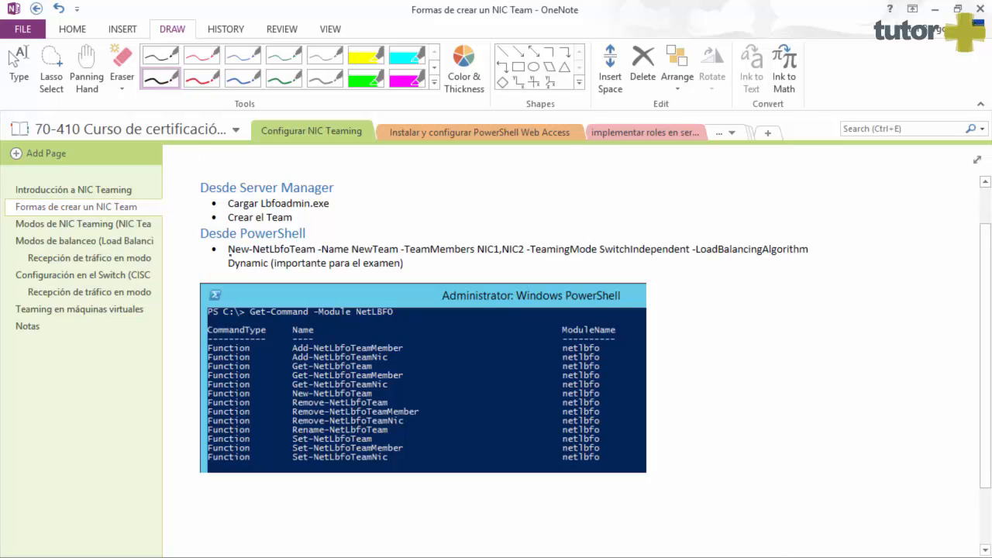
left_click_drag(229, 255, 249, 255)
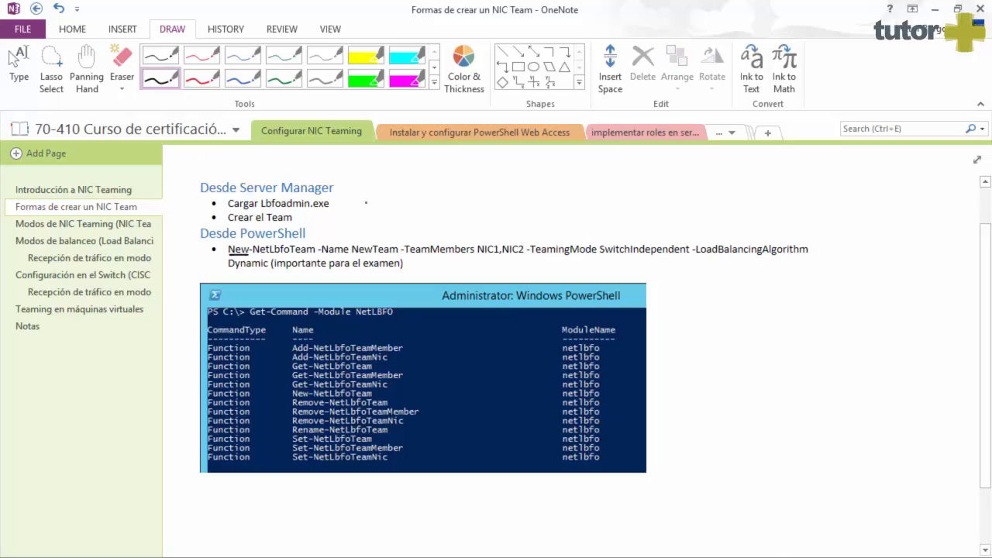
left_click_drag(251, 255, 271, 257)
left_click_drag(301, 256, 316, 256)
left_click_drag(318, 246, 351, 257)
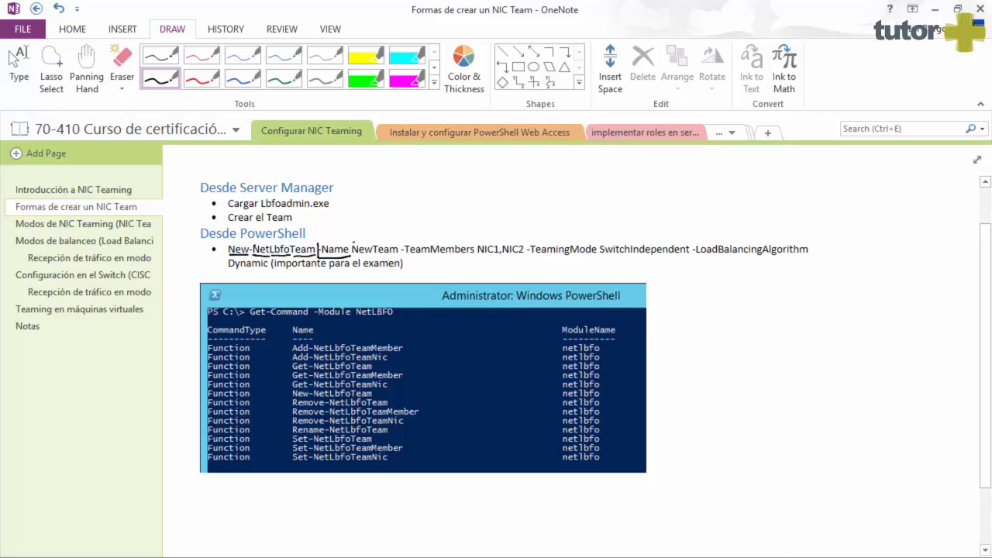
mouse_move(351, 245)
left_mouse_down()
mouse_move(377, 235)
mouse_move(405, 243)
left_mouse_up()
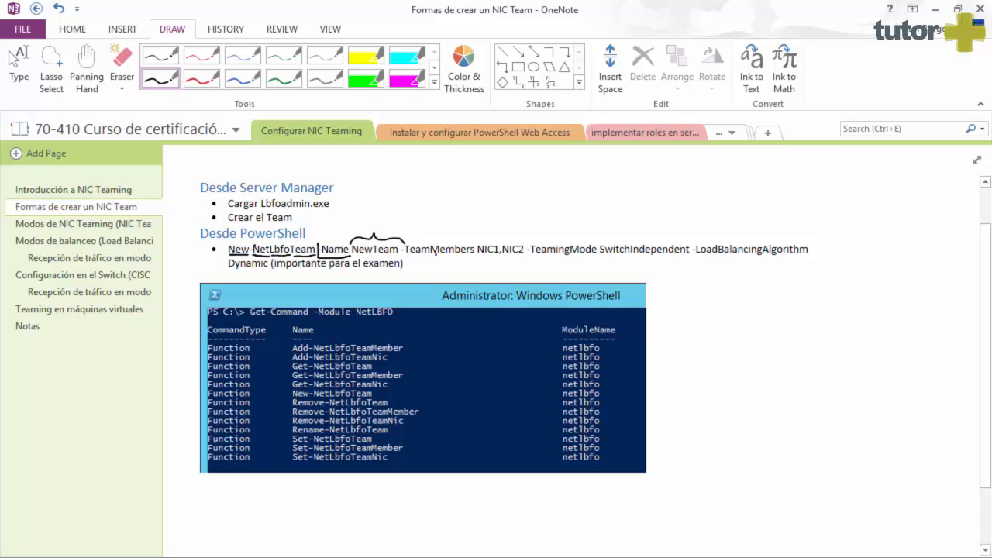
Step: Switch from OneNote back to NIC Teaming and open the properties of Team Prueba
key("Escape")
key("alt+Tab")
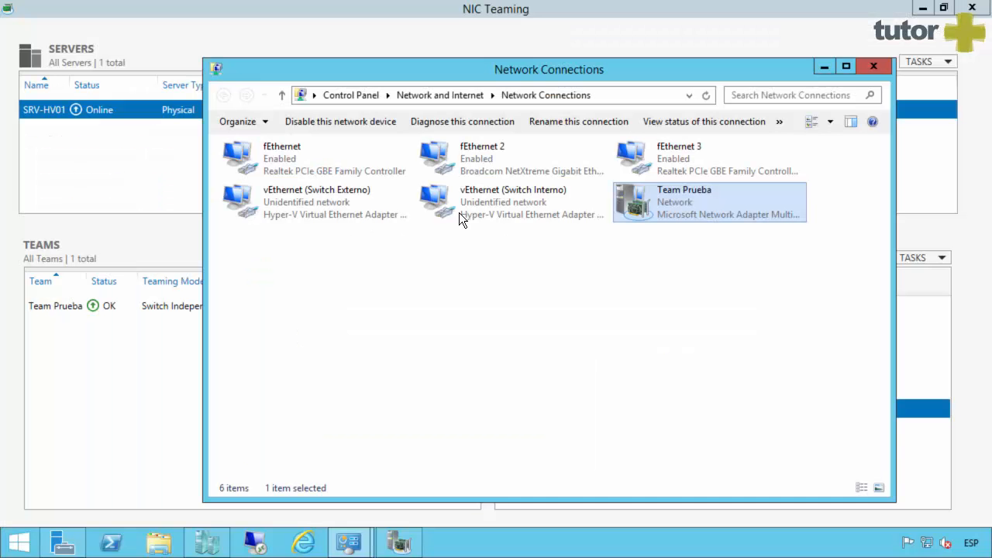
left_click(129, 325)
double_click(64, 305)
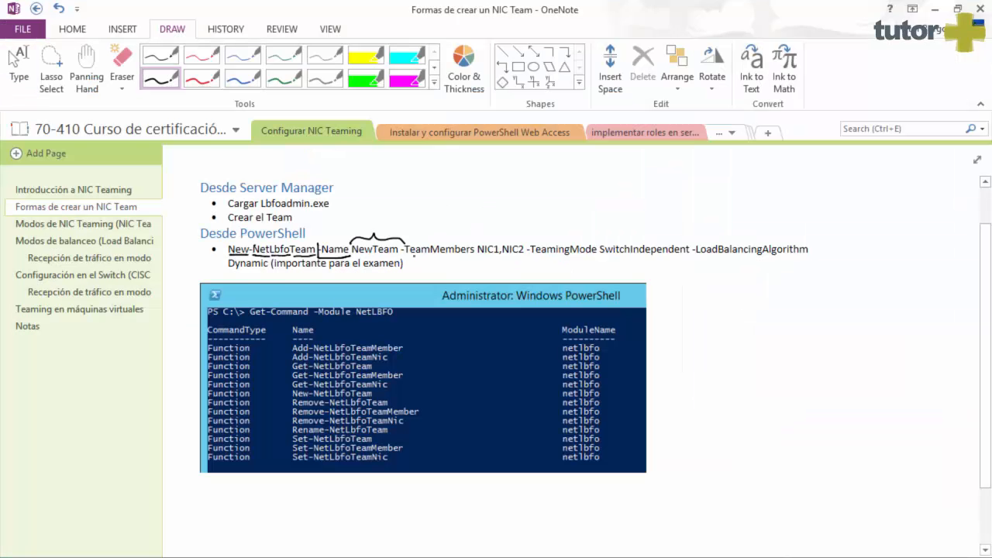
Step: In the OneNote command, underline -TeamMembers and draw black ink braces over NIC1,NIC2 and -TeamingMode
mouse_move(404, 254)
left_mouse_down()
mouse_move(472, 257)
mouse_move(487, 238)
mouse_move(525, 245)
left_mouse_up()
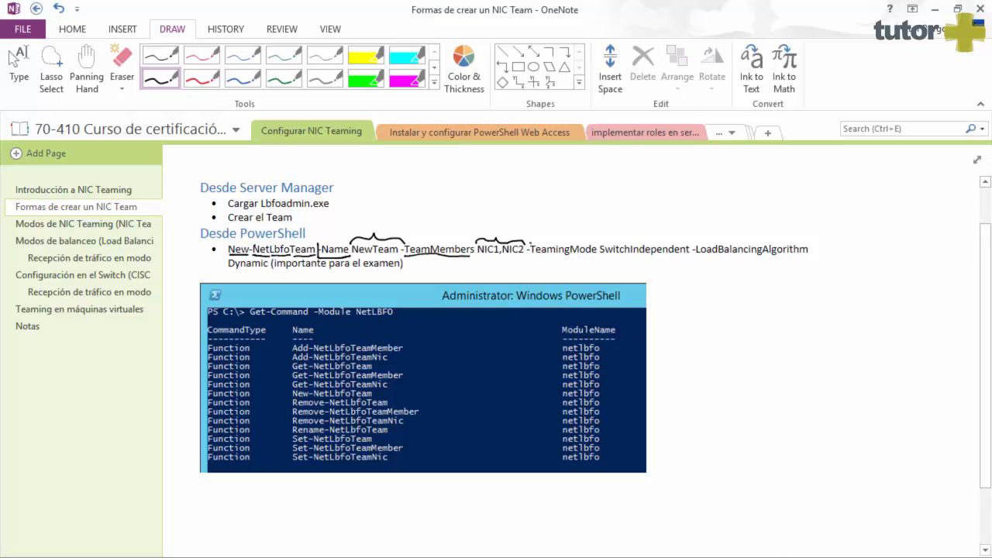
left_click_drag(529, 245, 597, 245)
Step: Return to NIC Teaming and review the teaming and load balancing modes in Team Prueba's additional properties
key("Escape")
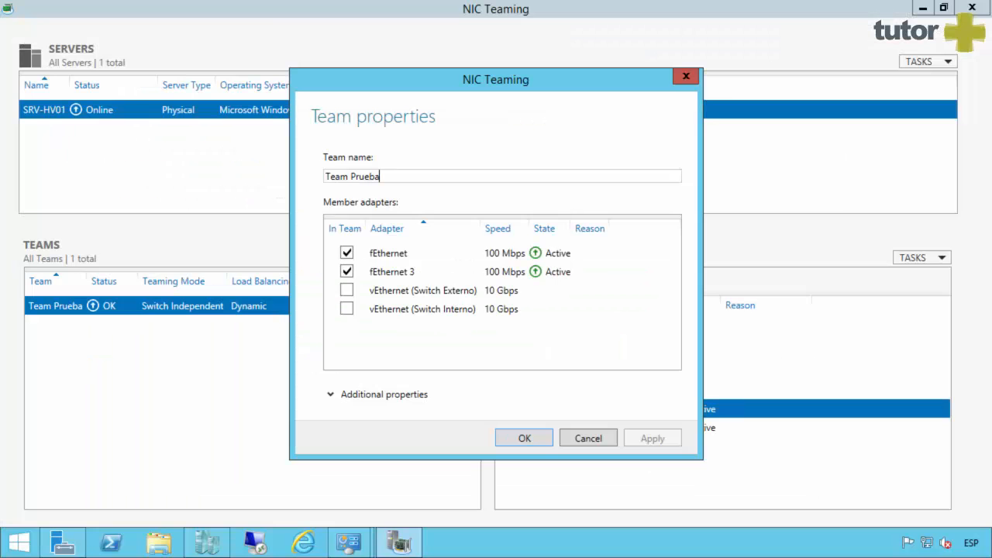
left_click(333, 393)
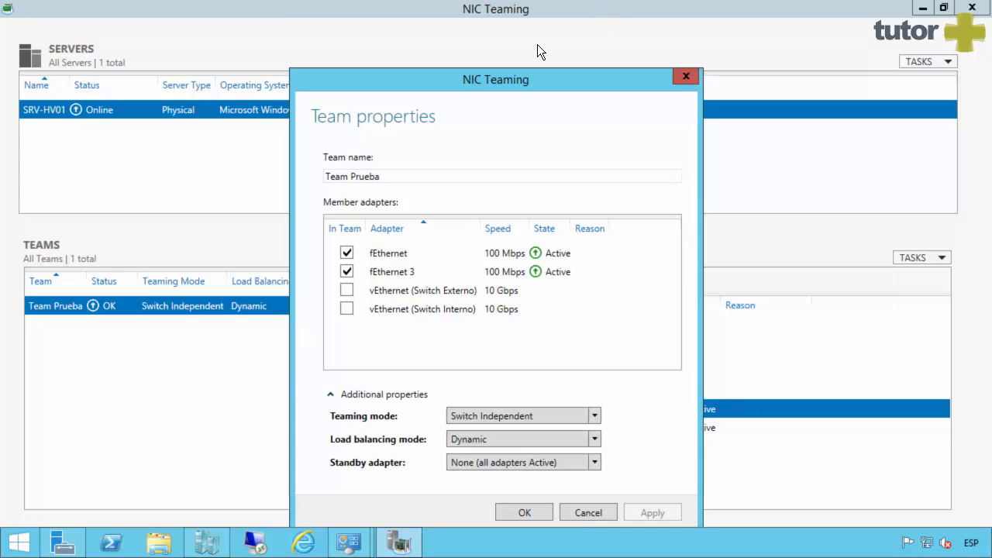
left_click_drag(521, 75, 538, 10)
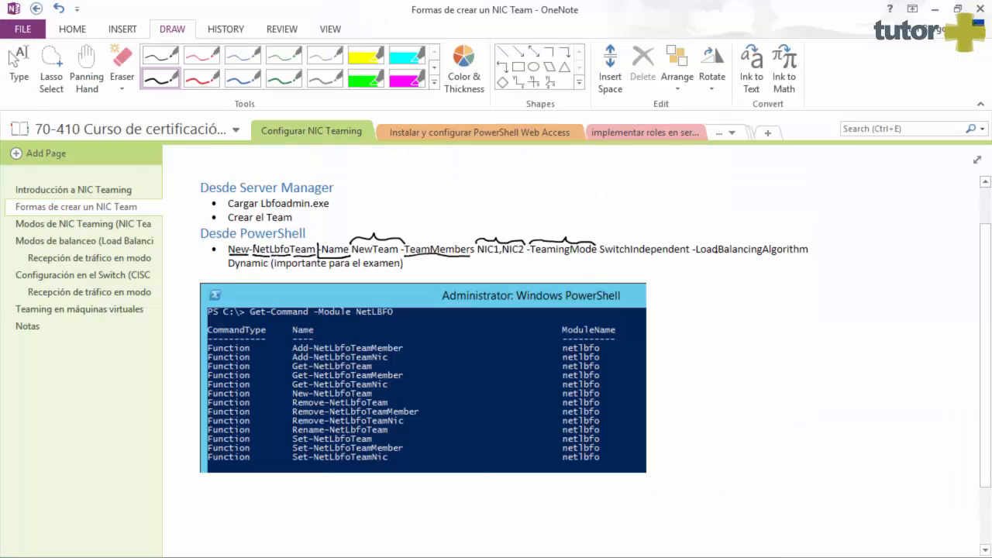
Step: In the OneNote command, draw an ink brace over -LoadBalancingAlgorithm and select the note "(importante para el examen)"
mouse_move(693, 243)
left_mouse_down()
mouse_move(763, 236)
mouse_move(807, 248)
left_mouse_up()
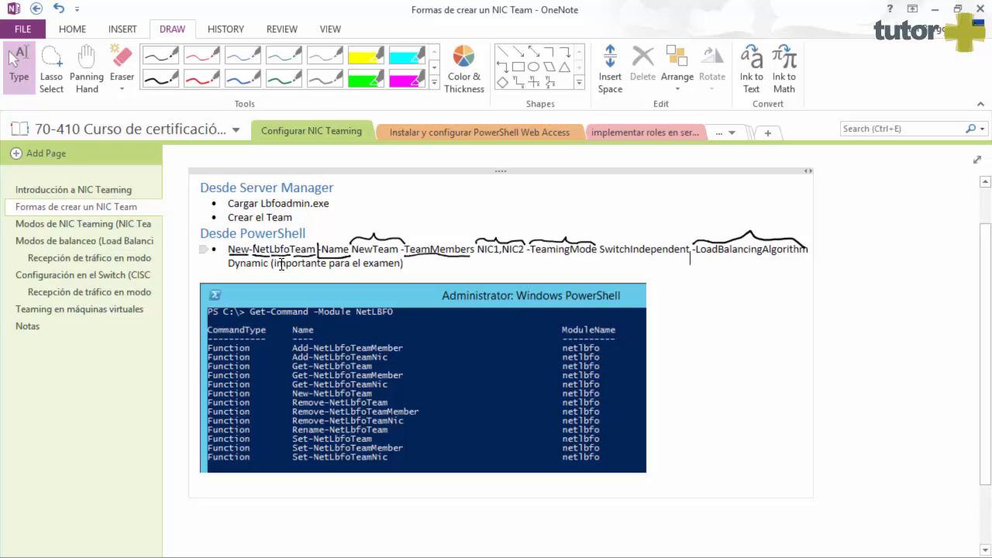
left_click_drag(273, 263, 403, 264)
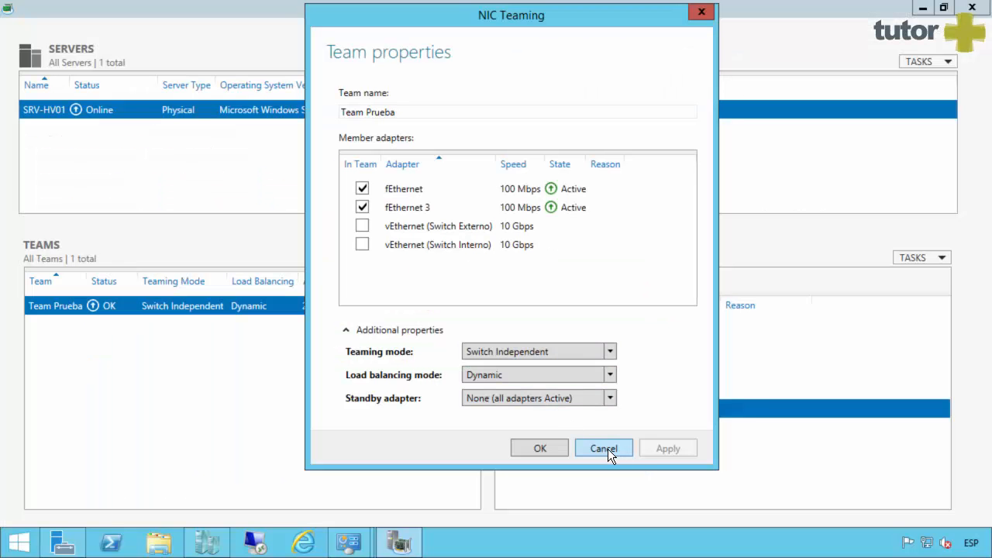
Step: Cancel the Team Prueba properties in NIC Teaming and open Windows PowerShell
left_click(607, 449)
left_click(110, 541)
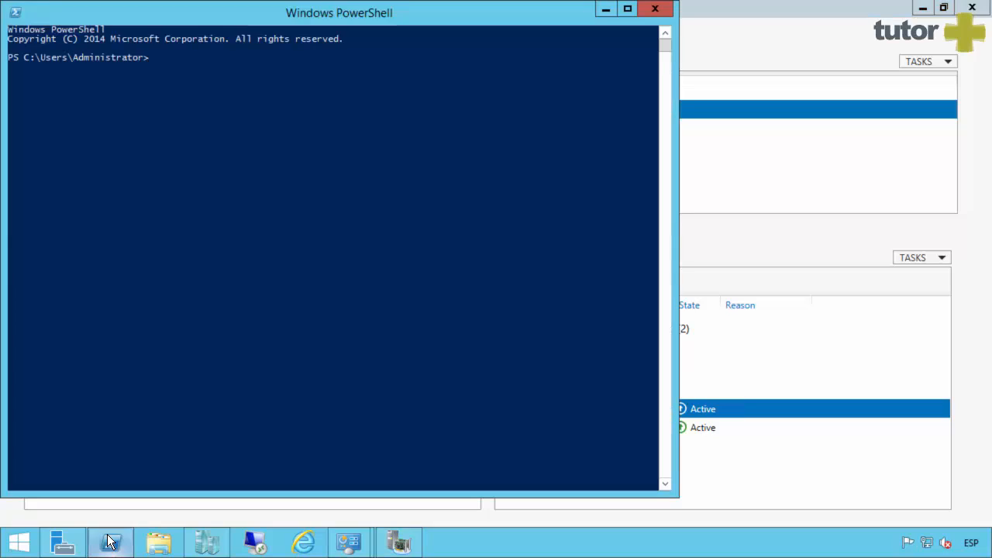
Step: Begin a New-NetLbfoTeam command in PowerShell with -Name "Team Prueba 2" and the -TeamMembers parameter
left_click_drag(236, 17, 444, 161)
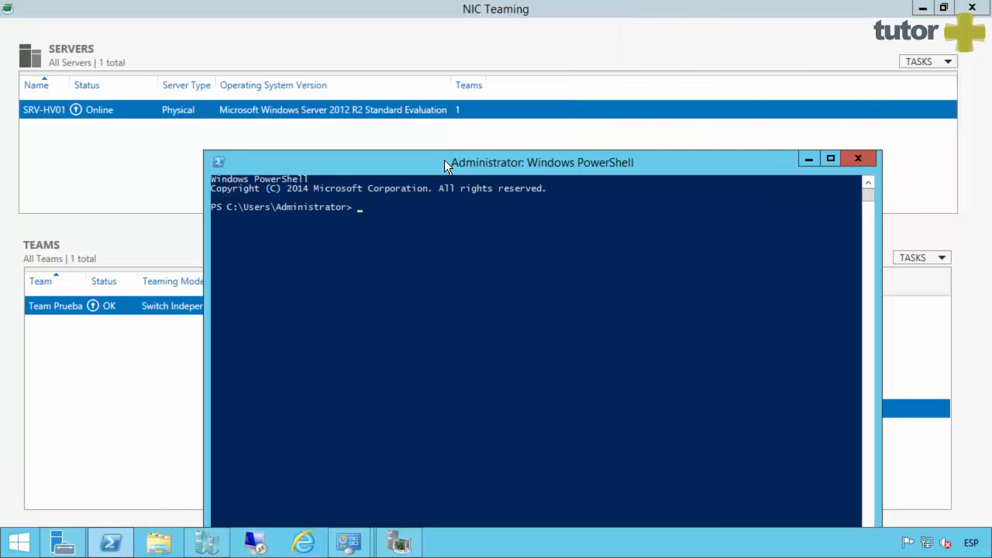
type("new-netlbfote")
key("Tab")
type("-ne")
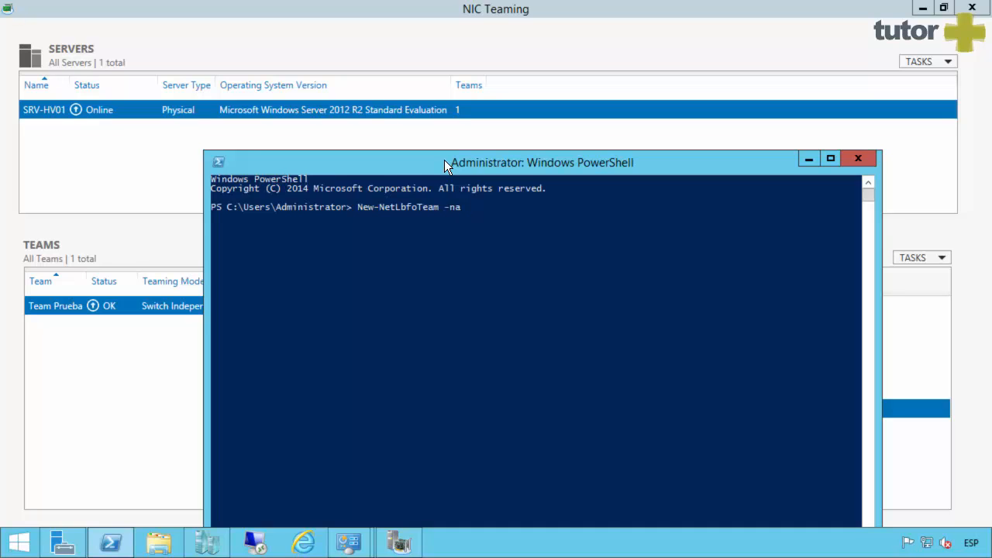
key("Tab")
type("\"Team Prue")
type("be")
key("BackSpace")
type("a 2\" -team")
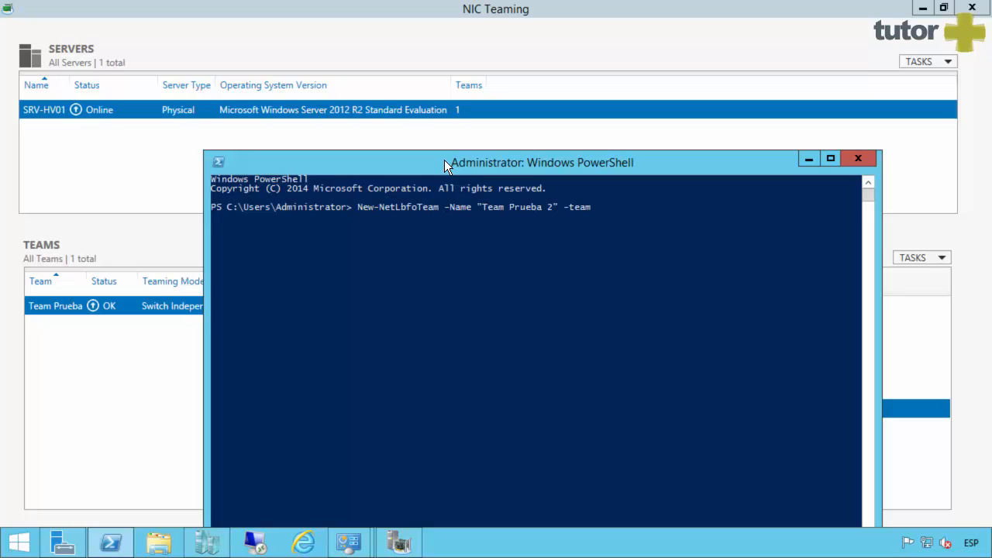
key("Tab")
Step: Open a second PowerShell window, list the network adapters with Get-NetAdapter, and highlight the fEthernet 3 row
right_click(109, 542)
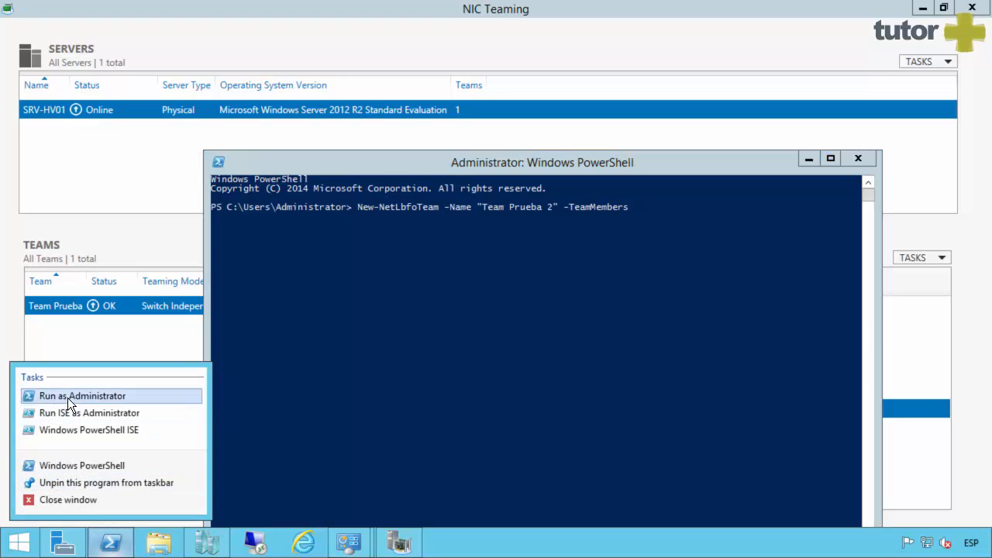
left_click(67, 465)
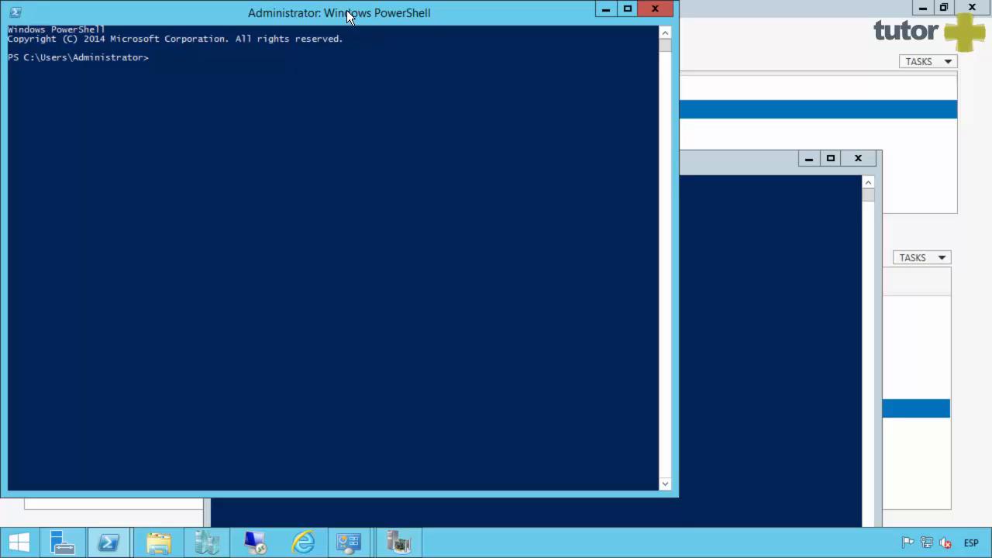
left_click_drag(348, 16, 443, 117)
type("get")
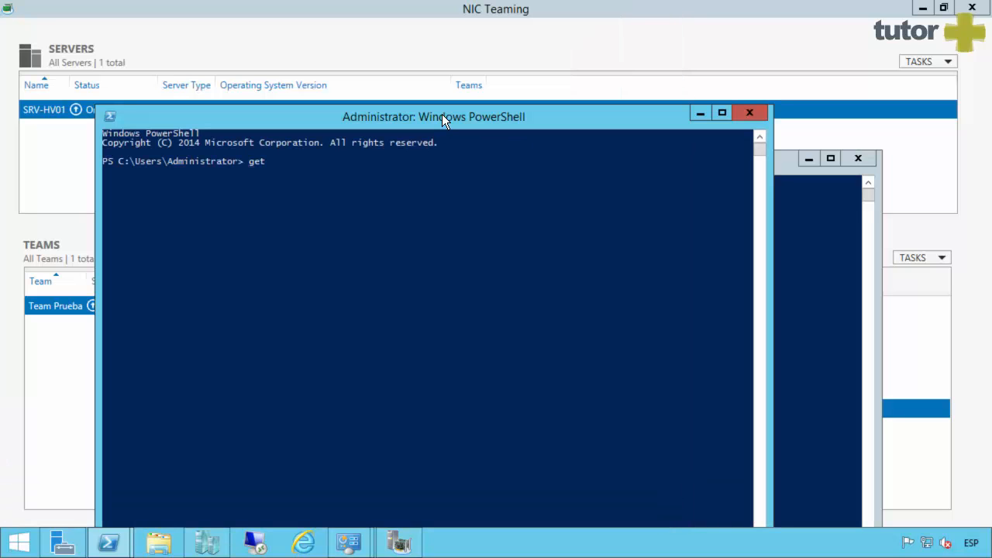
type("-netdad")
key("BackSpace")
key("BackSpace")
key("BackSpace")
type("ad")
key("Tab")
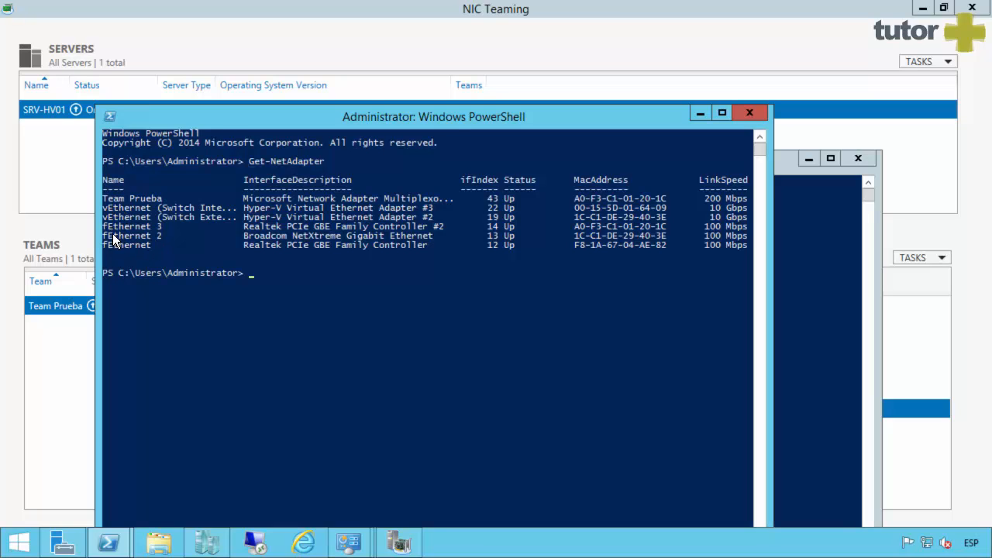
left_click_drag(104, 245, 458, 226)
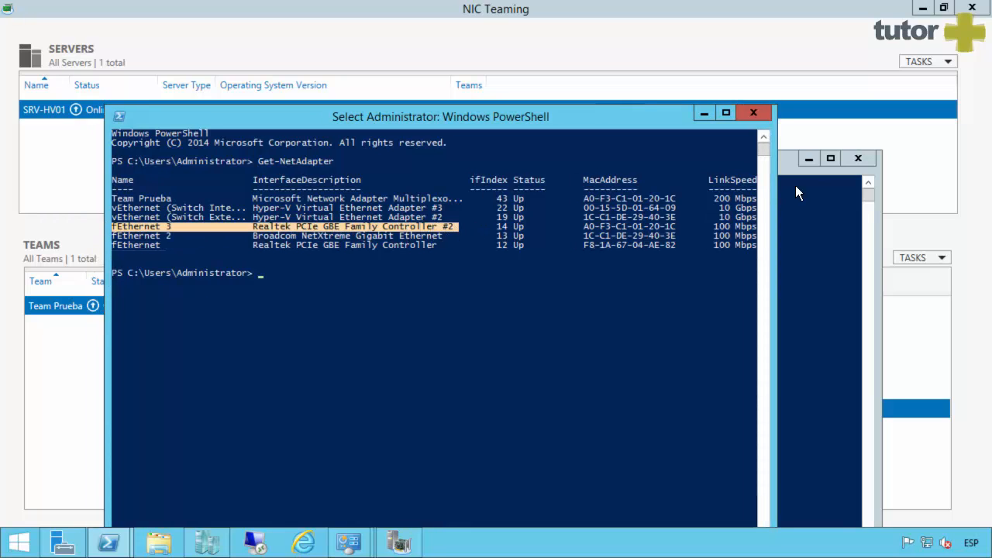
Step: Return to the unfinished New-NetLbfoTeam command and enter fEthernet,"fEthernet 3" as the team members
left_click(788, 167)
left_click_drag(523, 161, 623, 104)
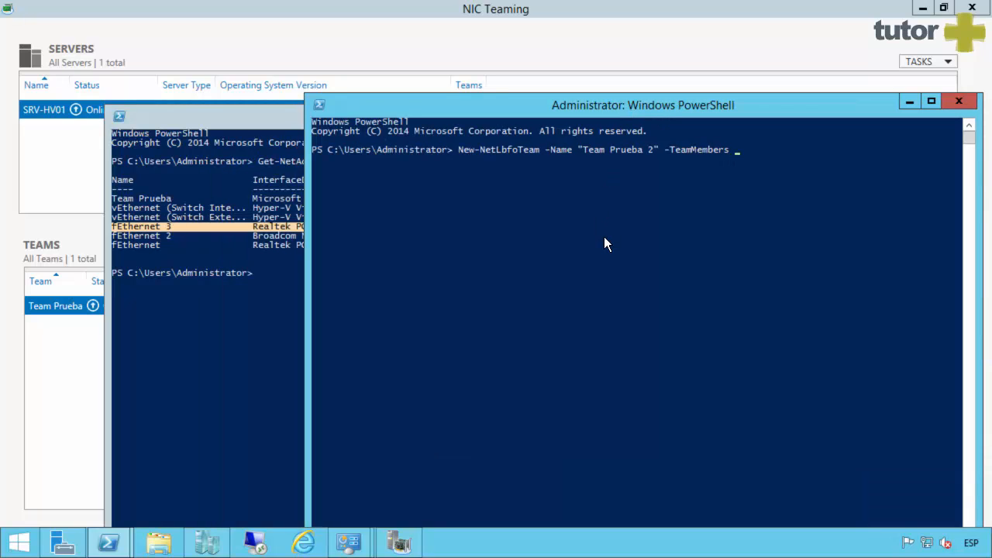
type("f")
type("Ethernet,")
type("fEthernet 3")
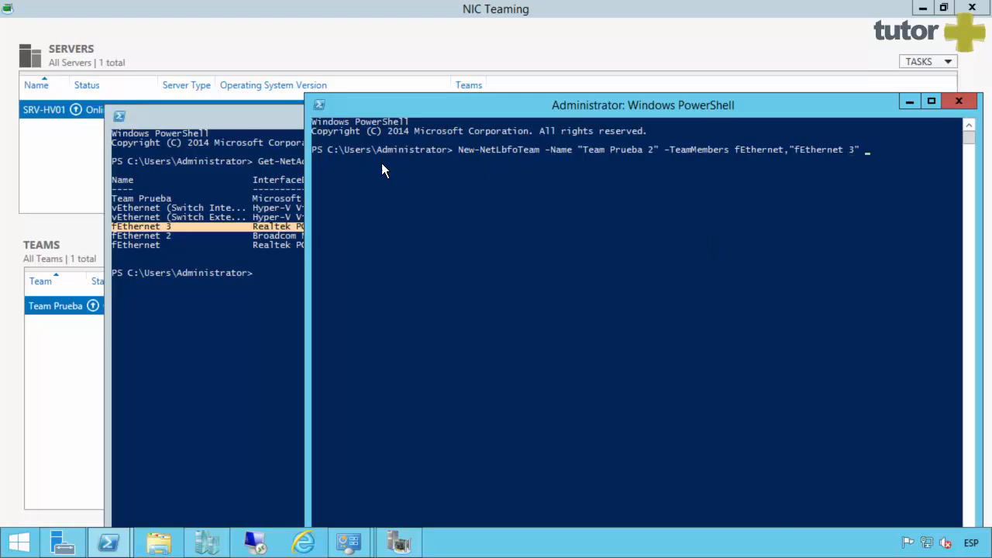
Step: Switch to NIC Teaming and show the additional properties of Team Prueba
left_click(241, 123)
left_click(705, 109)
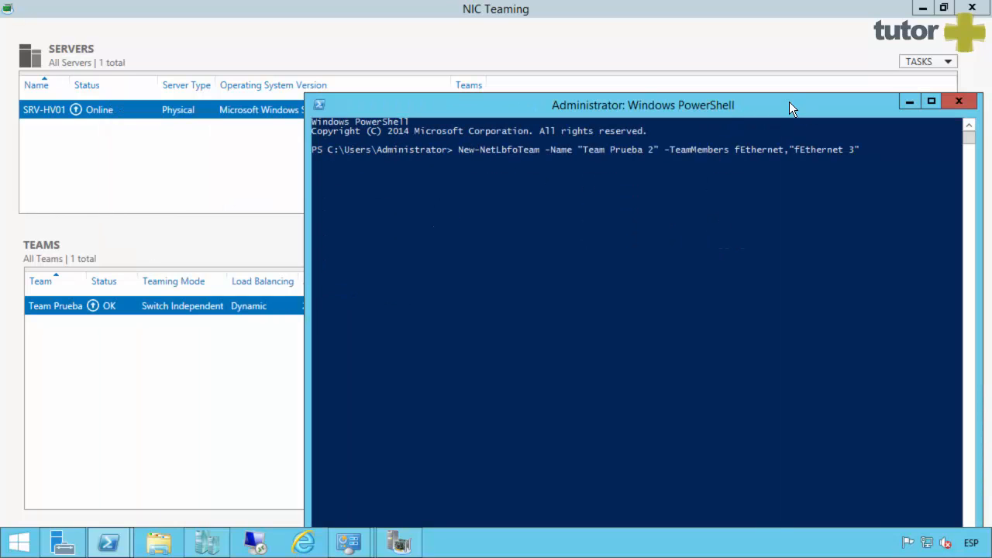
left_click_drag(789, 101, 650, 284)
left_click(232, 110)
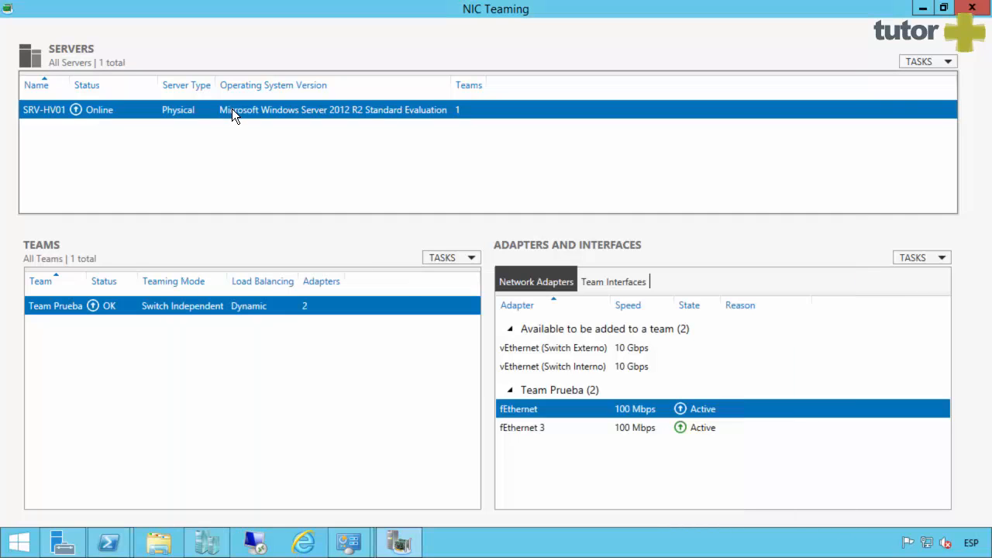
double_click(194, 310)
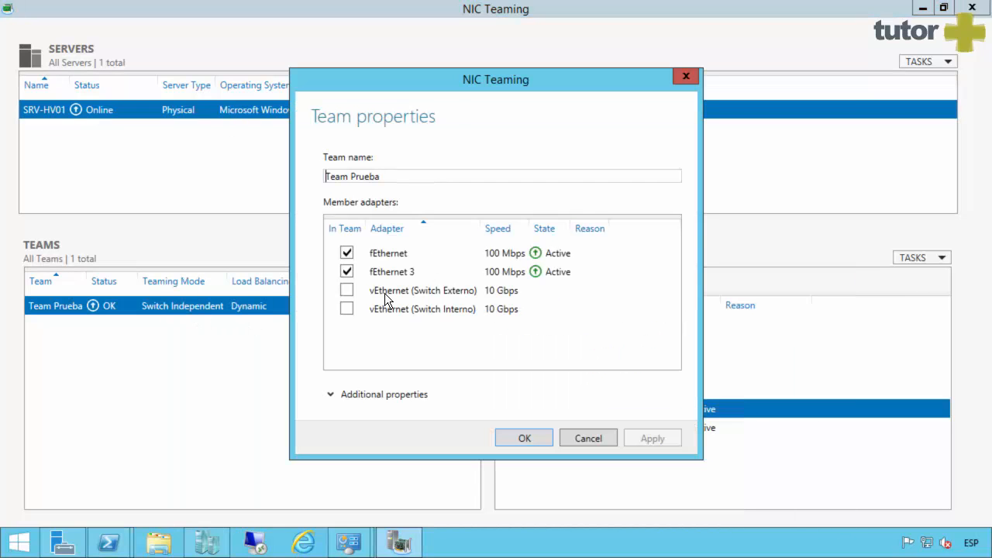
left_click(349, 394)
left_click_drag(452, 88, 461, 29)
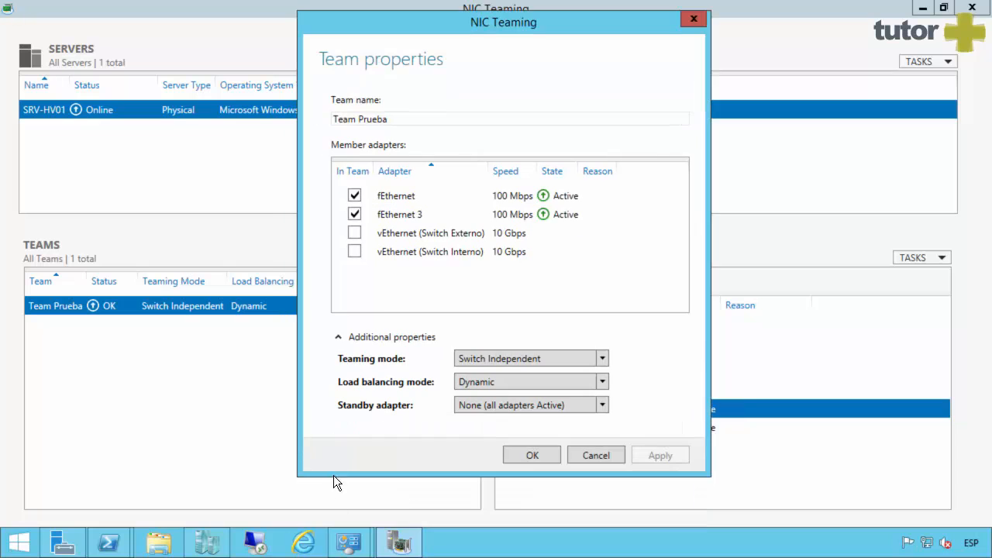
Step: Close the second PowerShell window containing the Get-NetAdapter list
mouse_move(109, 543)
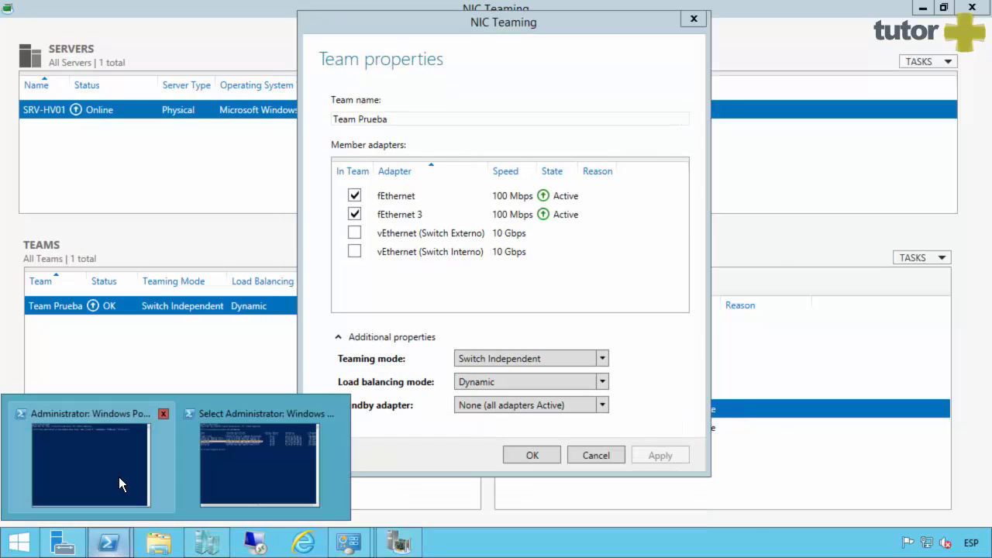
left_click(295, 468)
left_click(753, 113)
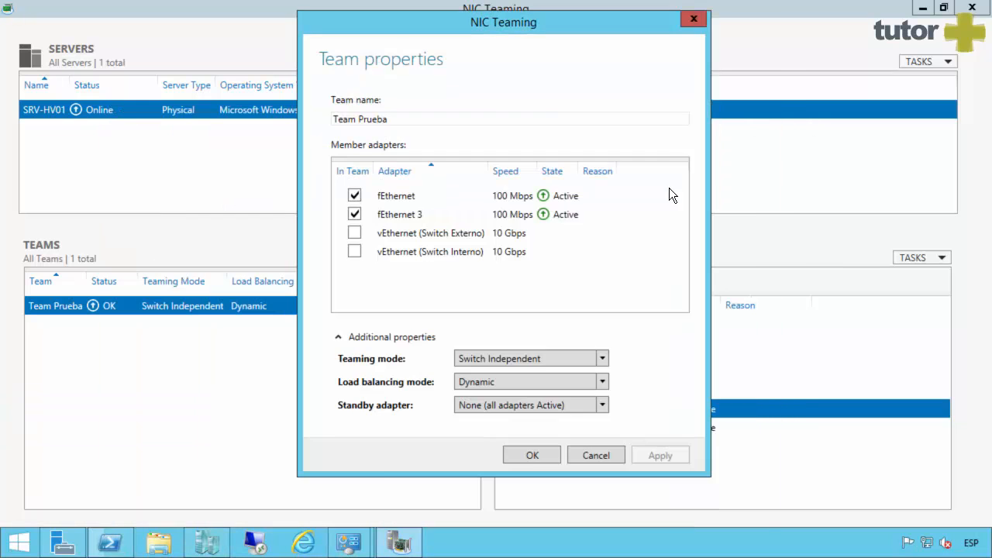
Step: Return to the New-NetLbfoTeam command in PowerShell and add -TeamingMode SwitchIndependent
left_click(111, 543)
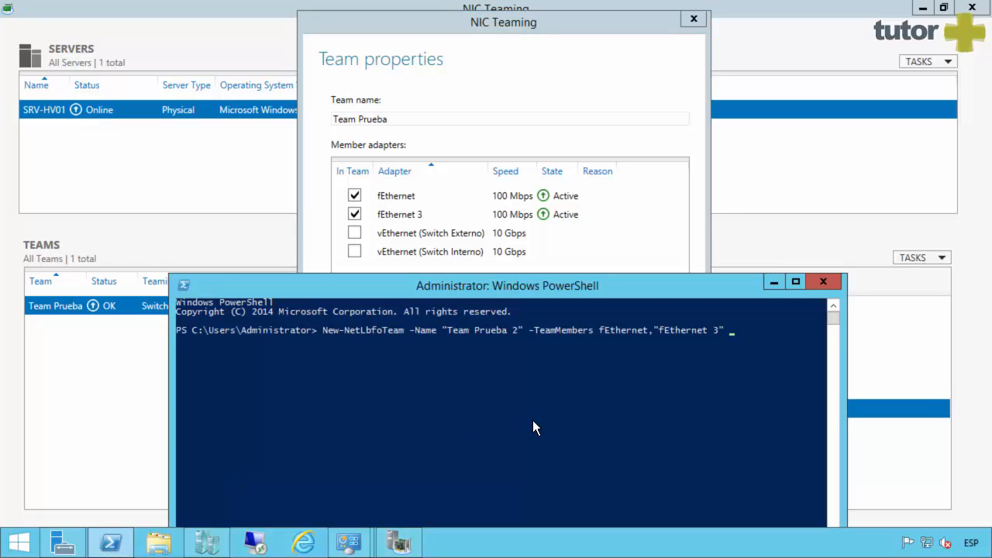
type("-t")
key("Tab")
key("Tab")
type("sw")
key("Tab")
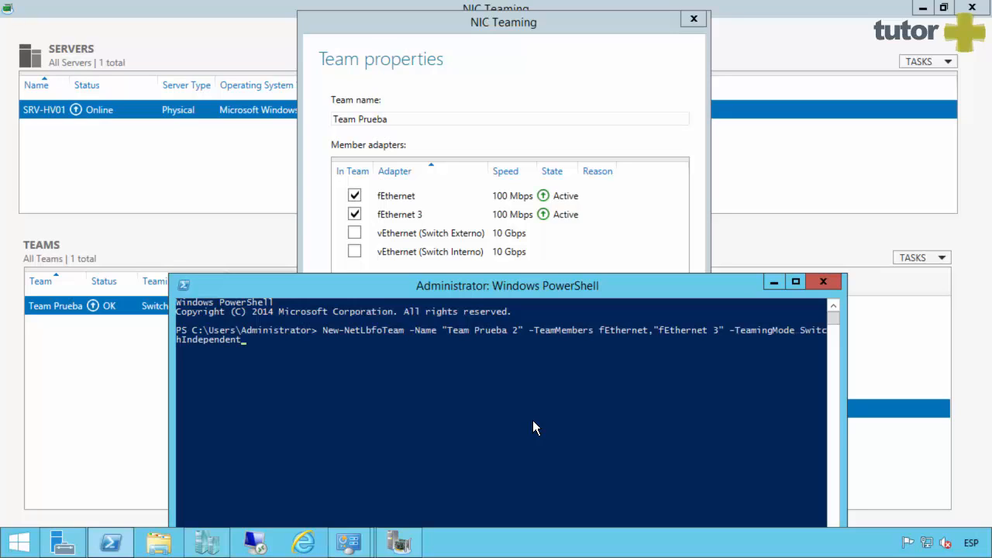
Step: Check the load balancing mode in the Team Prueba properties and add -LoadBalancingAlgorithm Dynamic to the PowerShell command
left_click(423, 59)
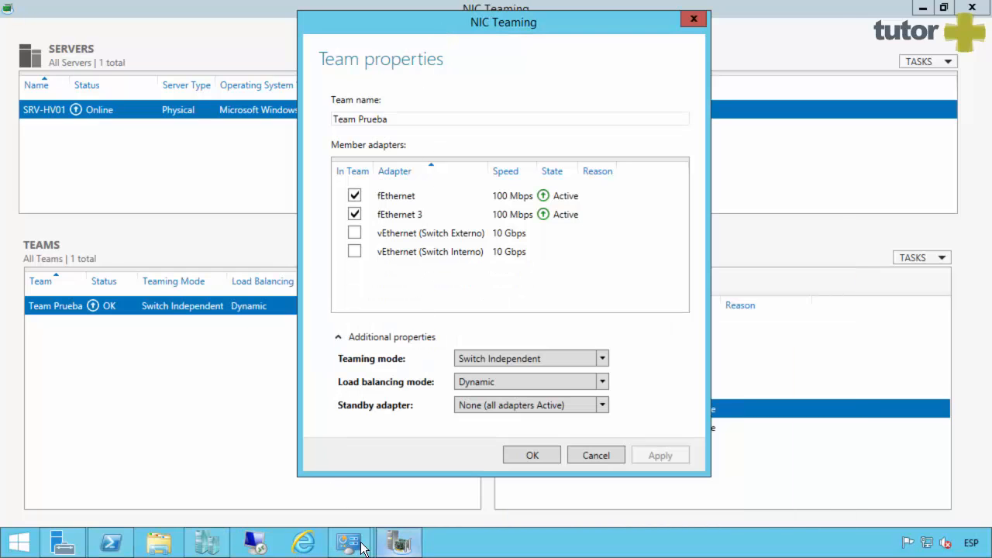
left_click(100, 546)
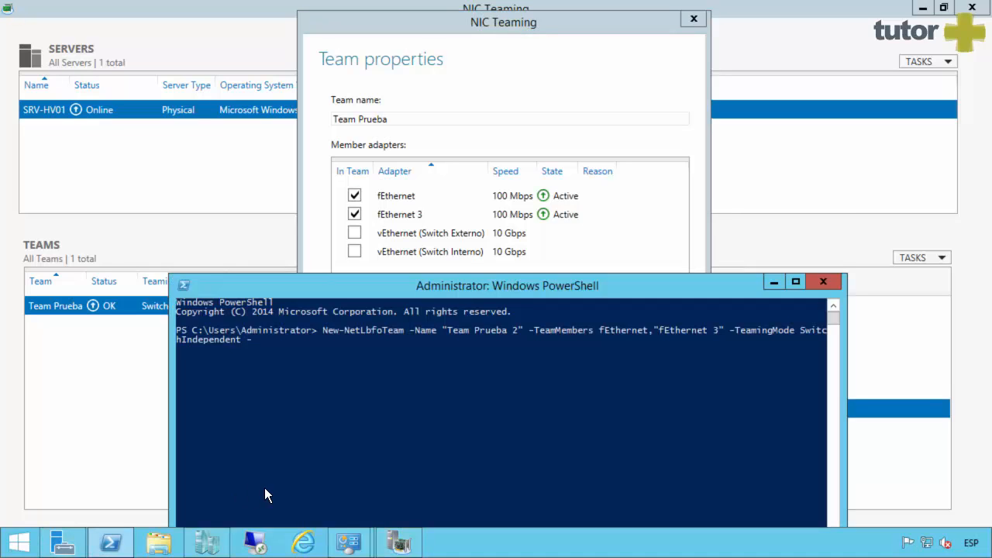
type("-lo")
key("Tab")
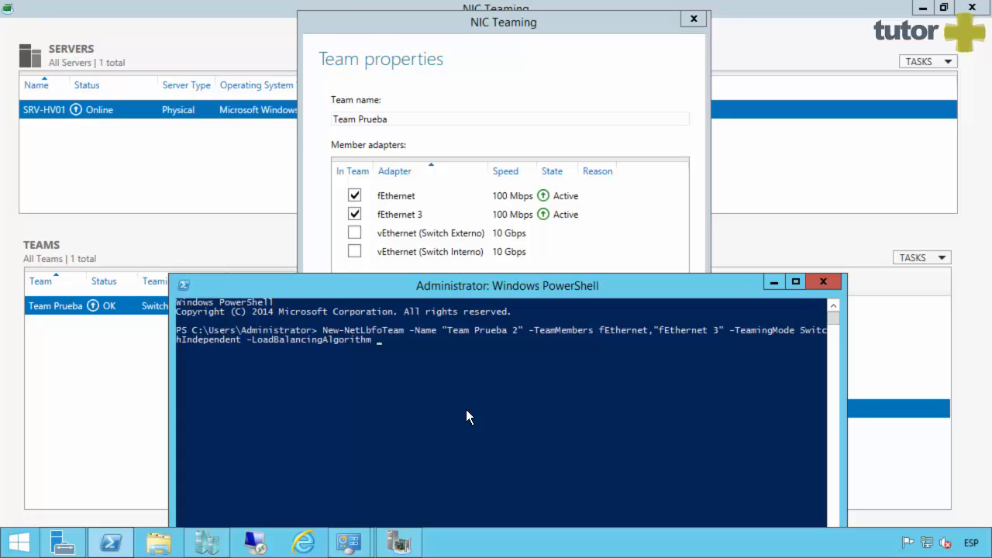
type("dy")
key("Tab")
Step: Close the Team Prueba properties and delete the team Team Prueba in NIC Teaming
mouse_move(566, 16)
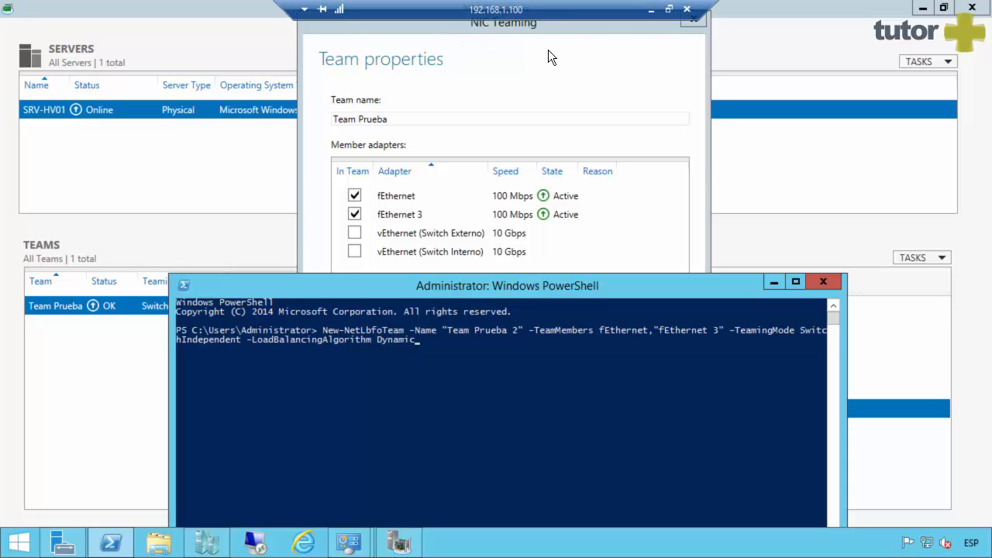
left_click(693, 25)
right_click(186, 301)
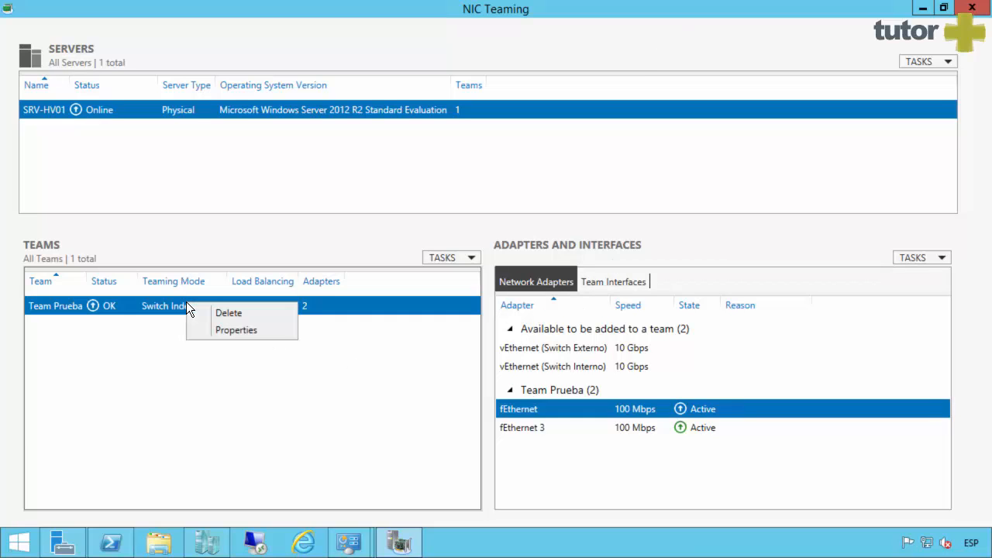
left_click(224, 312)
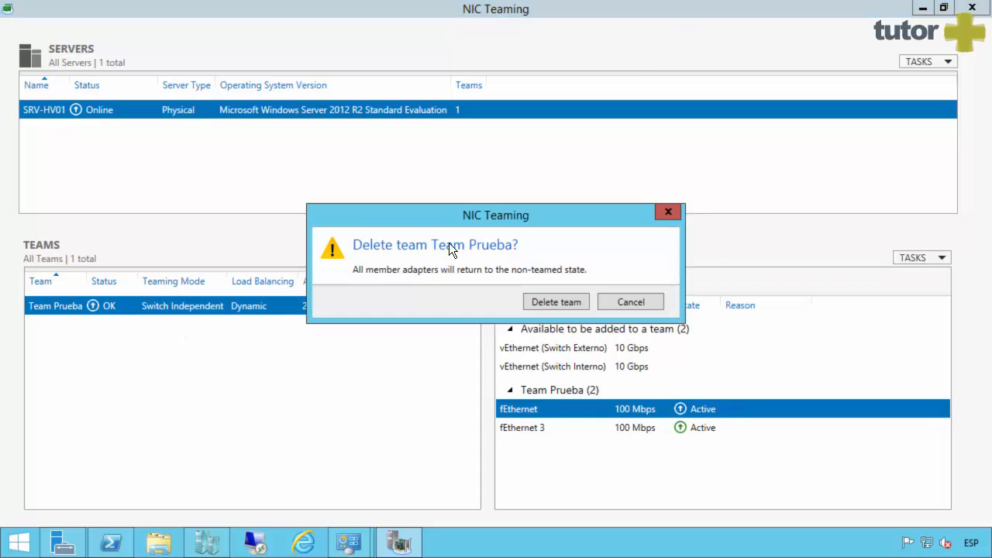
left_click(544, 303)
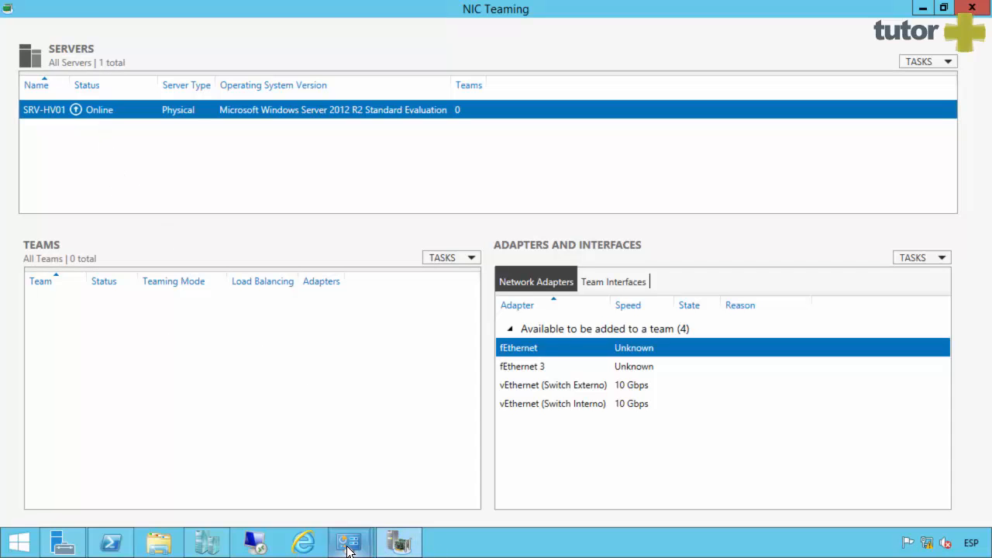
Step: Run the completed New-NetLbfoTeam command in PowerShell, confirm creating Team Prueba 2, and minimize the window to reveal NIC Teaming
left_click(110, 542)
left_click_drag(365, 292, 401, 138)
key("Return")
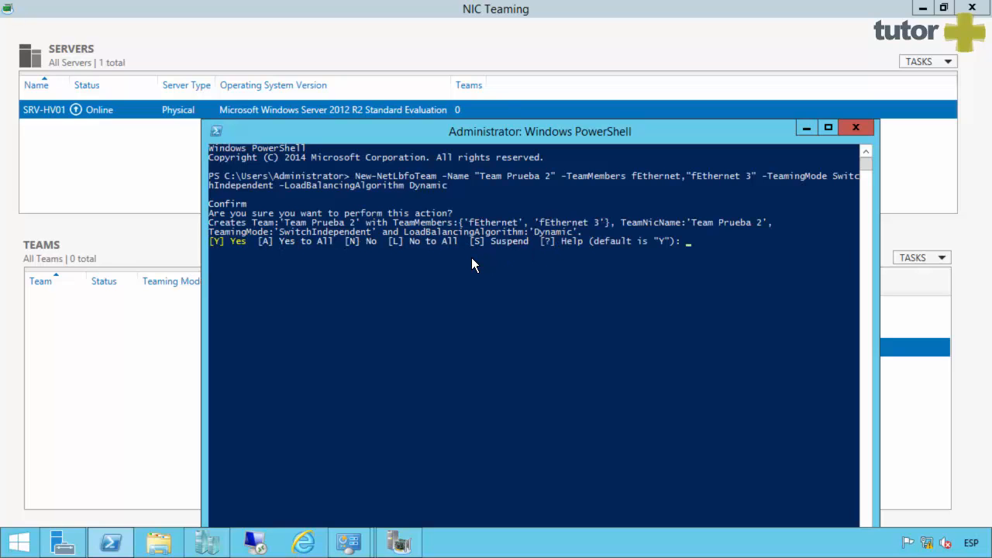
type("y")
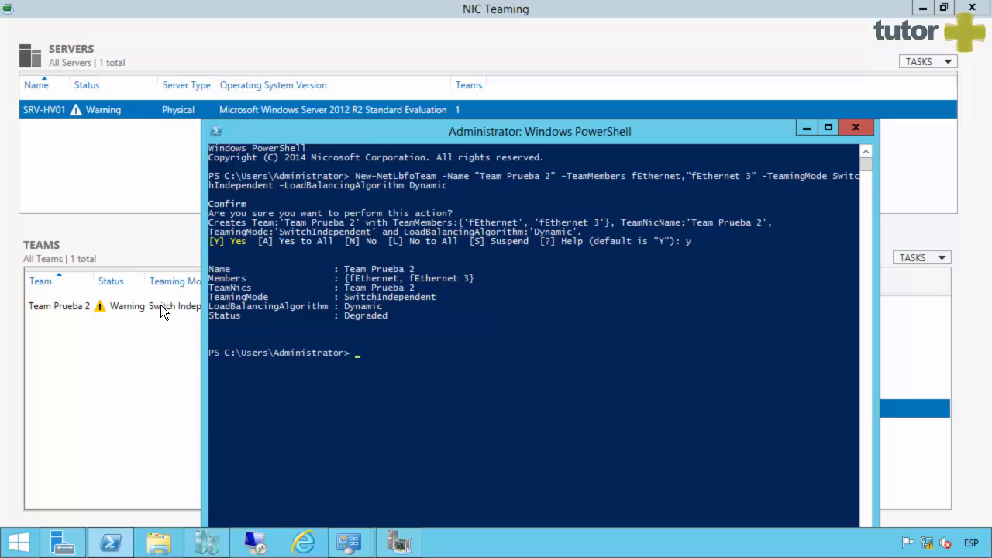
left_click(809, 130)
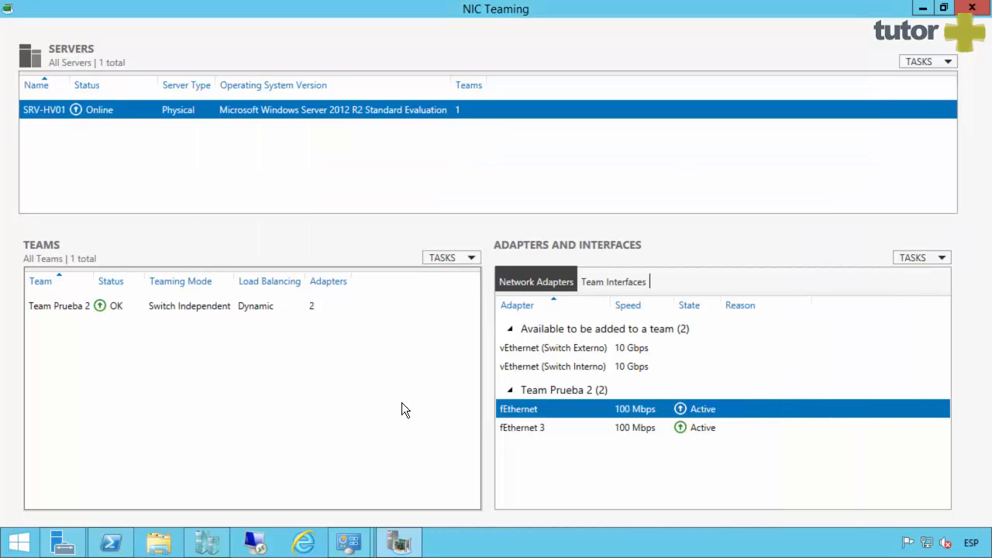